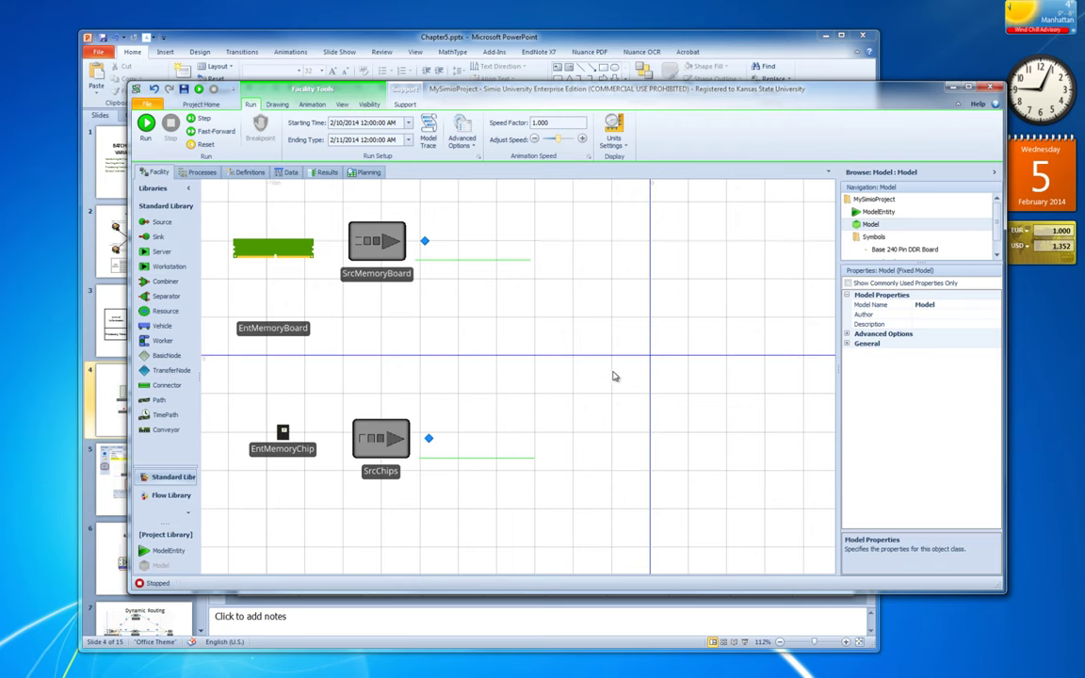
Place a Combiner in the facility between and beyond the two sources.
{"action": "left_click_drag", "start_coordinate": [612, 375], "coordinate": [543, 411]}
{"action": "scroll", "coordinate": [593, 416], "scroll_direction": "down", "scroll_amount": 3}
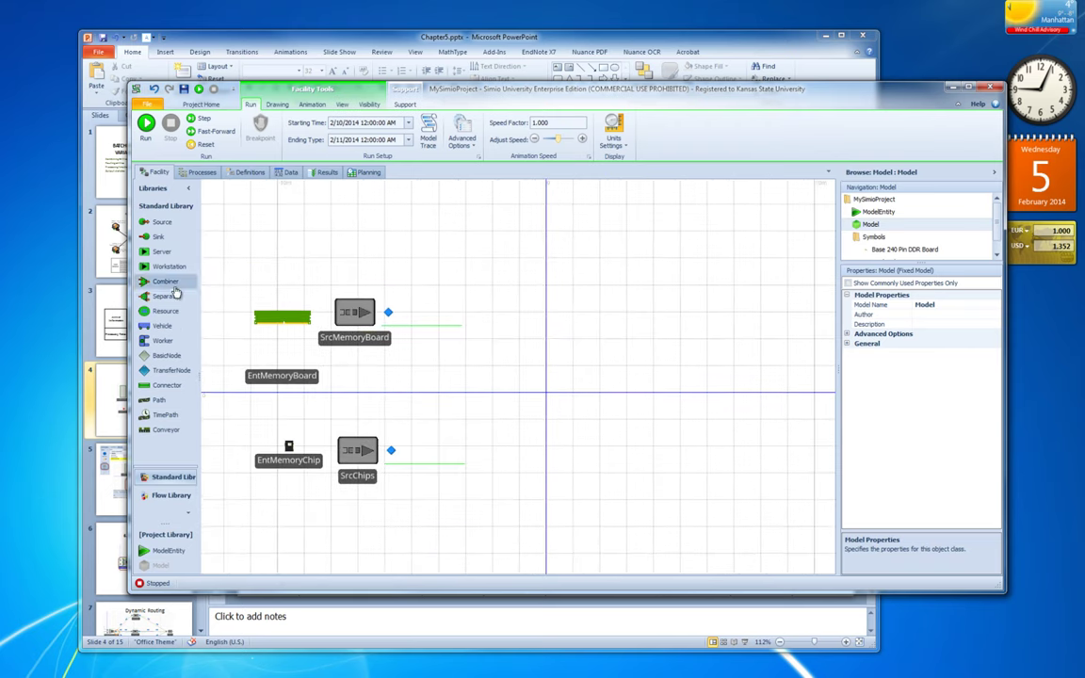
{"action": "left_click_drag", "start_coordinate": [166, 281], "coordinate": [597, 379]}
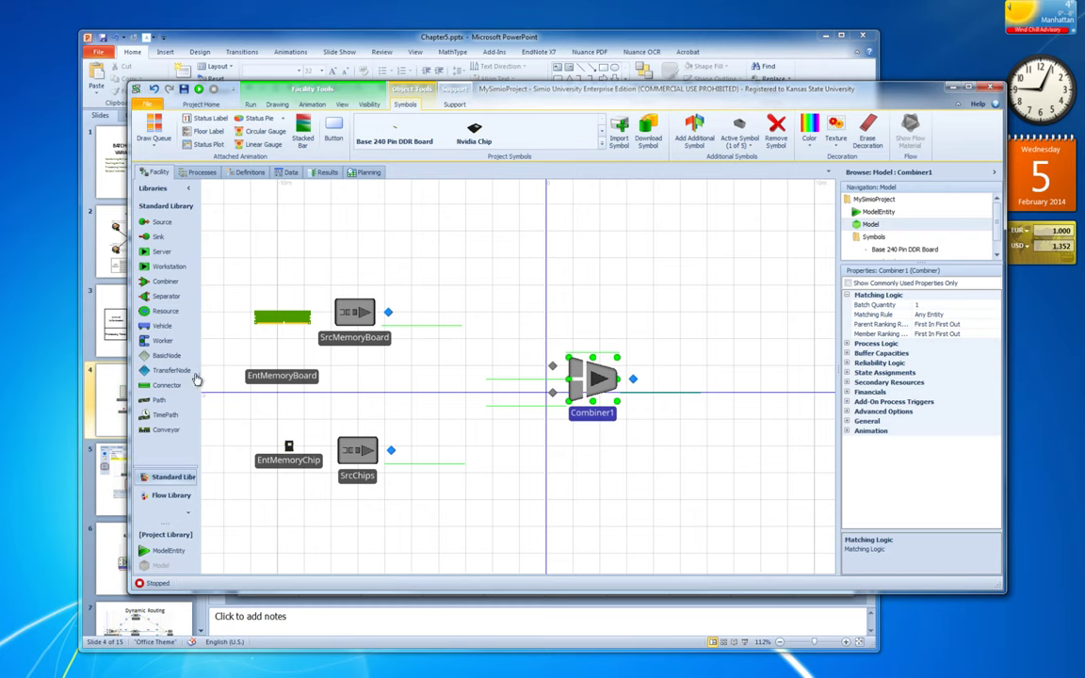
{"action": "left_click", "coordinate": [160, 401]}
{"action": "left_click", "coordinate": [388, 313]}
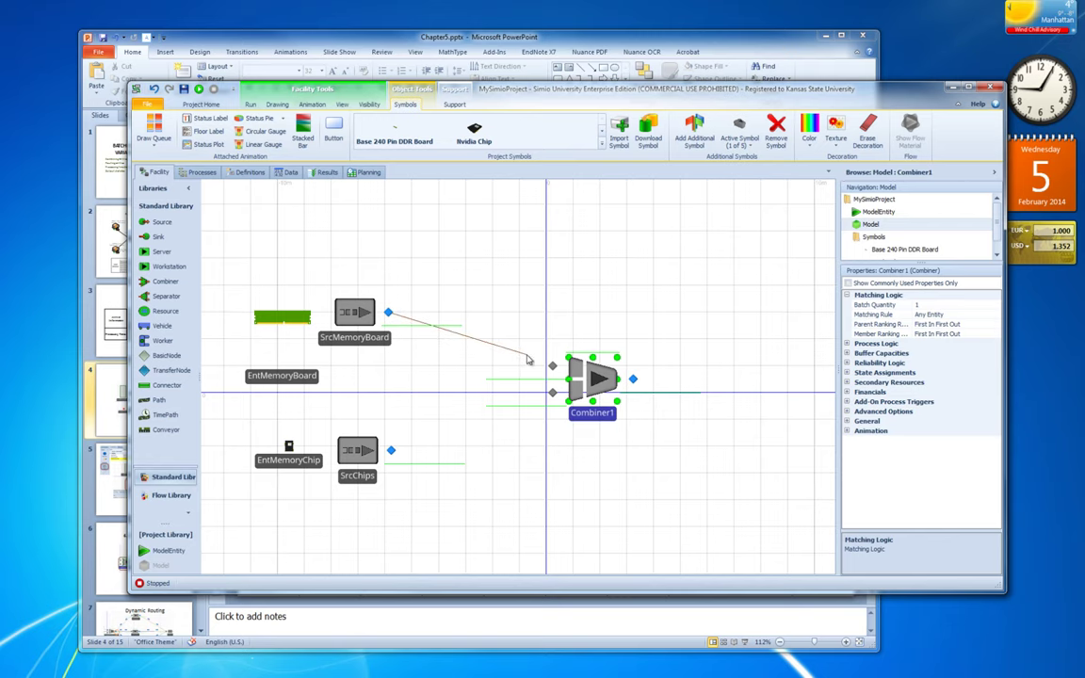
{"action": "key", "text": "Escape"}
Connect SrcMemoryBoard to the combiner's parent input node and SrcChips to its member input node with TimePaths.
{"action": "left_click", "coordinate": [173, 418]}
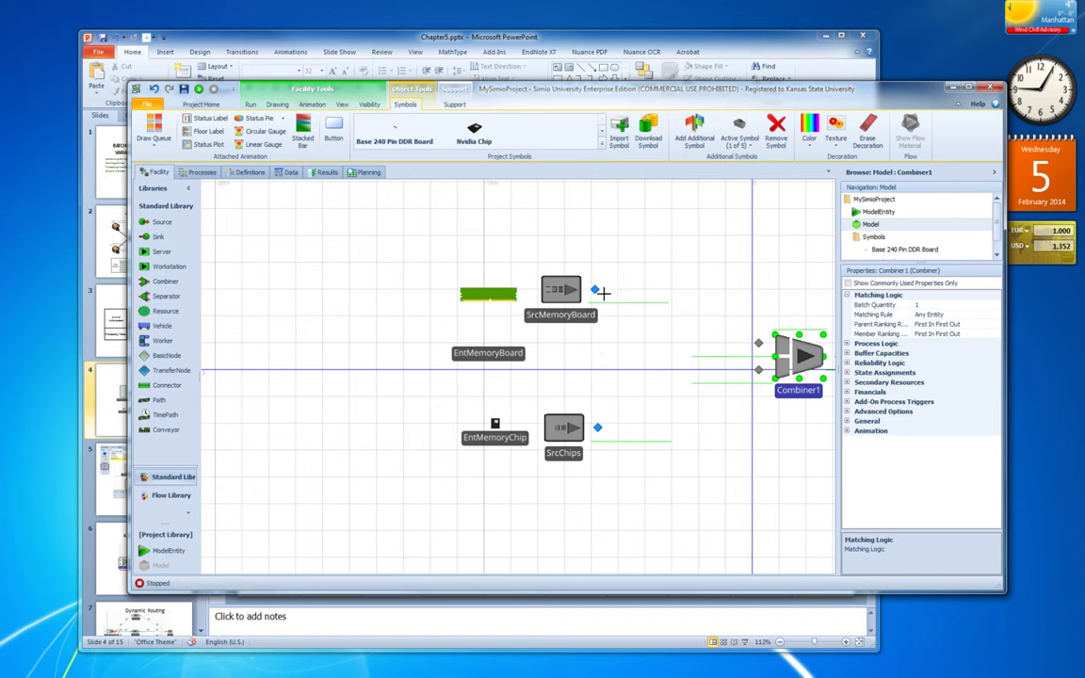
{"action": "left_click", "coordinate": [595, 290]}
{"action": "left_click", "coordinate": [758, 342]}
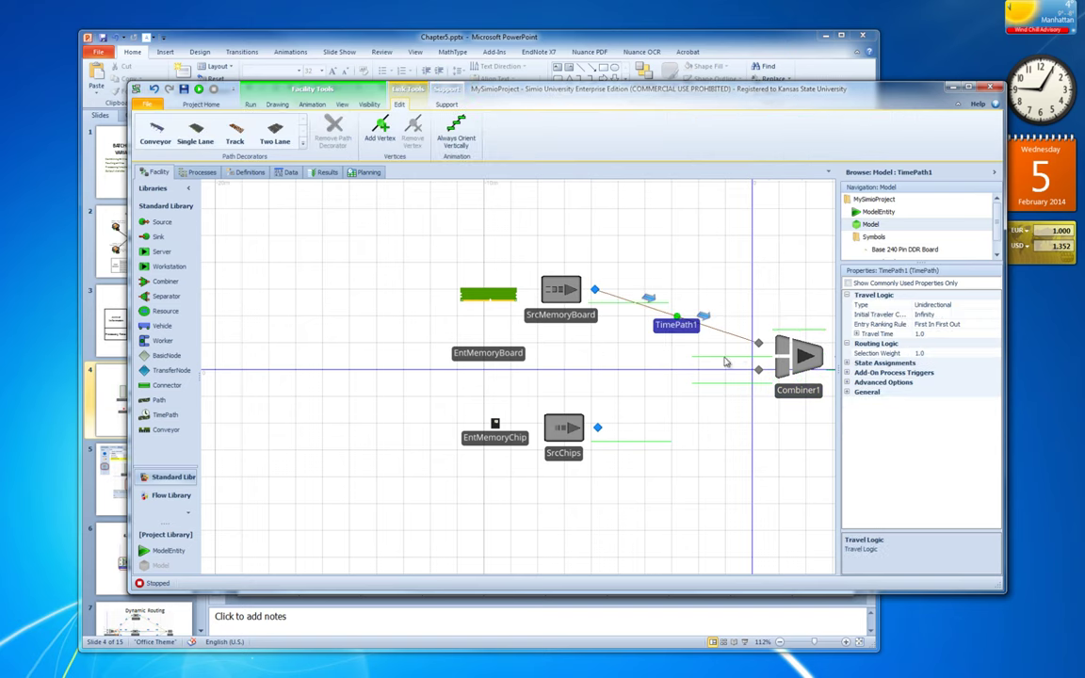
{"action": "left_click", "coordinate": [168, 429]}
{"action": "left_click", "coordinate": [597, 427]}
{"action": "left_click", "coordinate": [757, 369]}
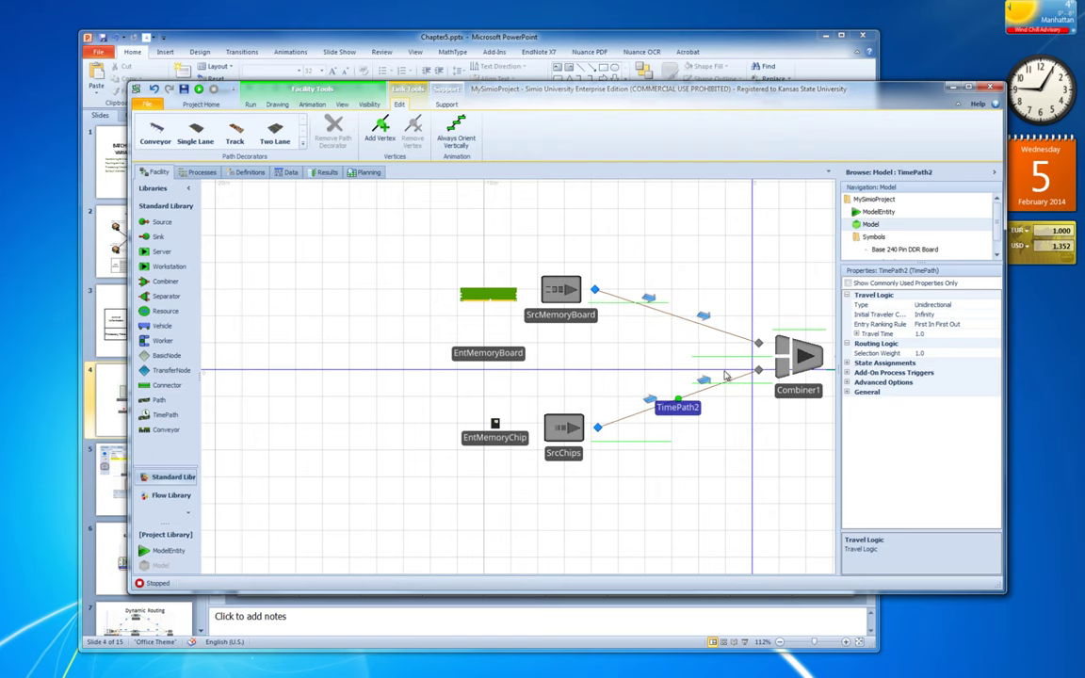
{"action": "left_click_drag", "start_coordinate": [685, 354], "coordinate": [530, 352]}
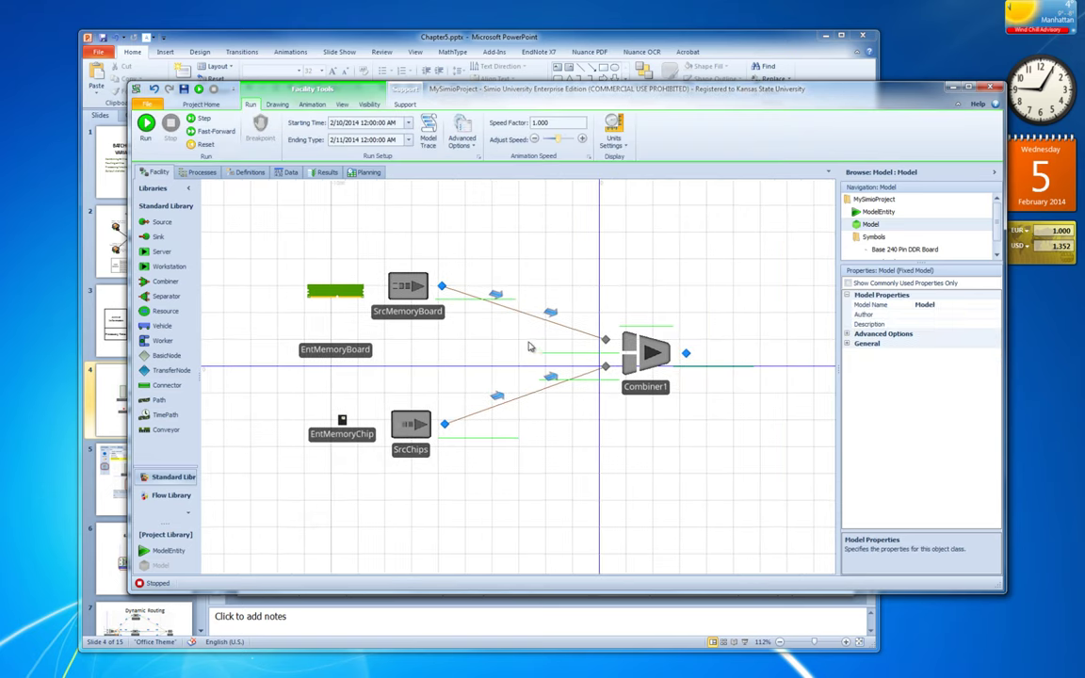
Select the memory board time path and look up the travel times on PowerPoint's Assembly of Circuit Boards slide, returning to Simio.
{"action": "left_click", "coordinate": [524, 314]}
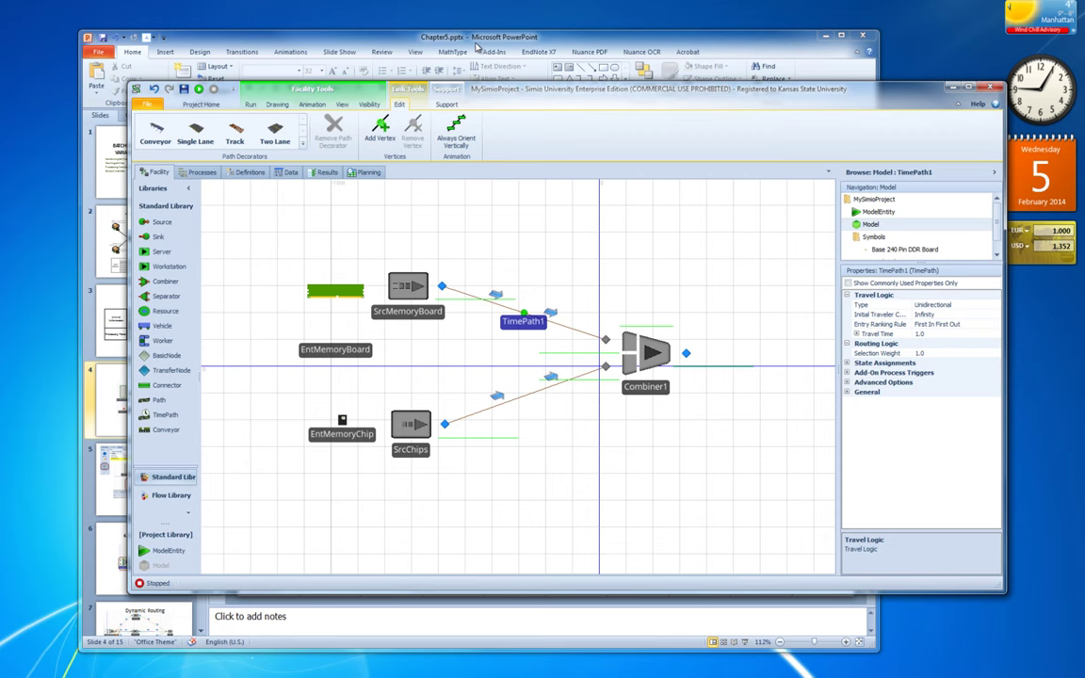
{"action": "left_click", "coordinate": [476, 46]}
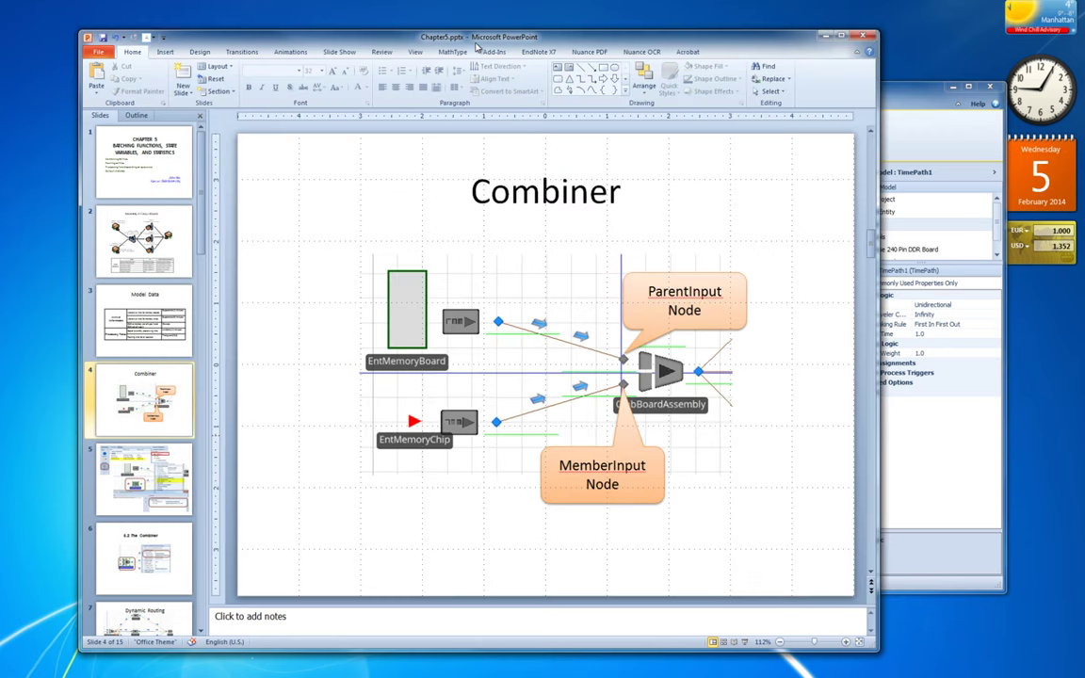
{"action": "left_click", "coordinate": [179, 334]}
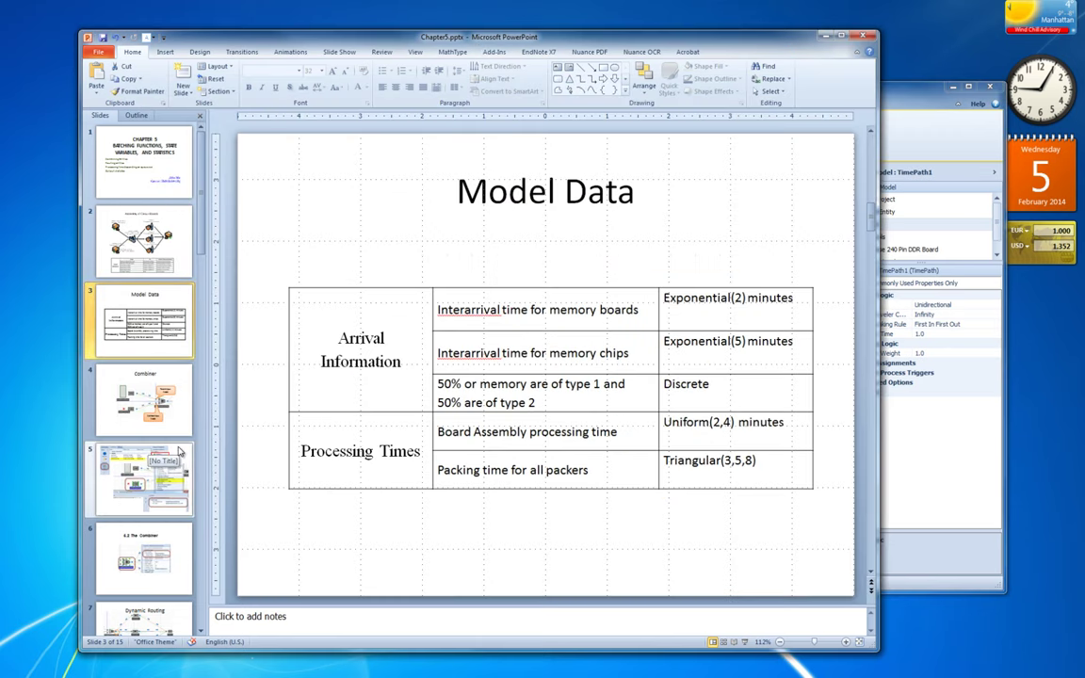
{"action": "left_click", "coordinate": [143, 241]}
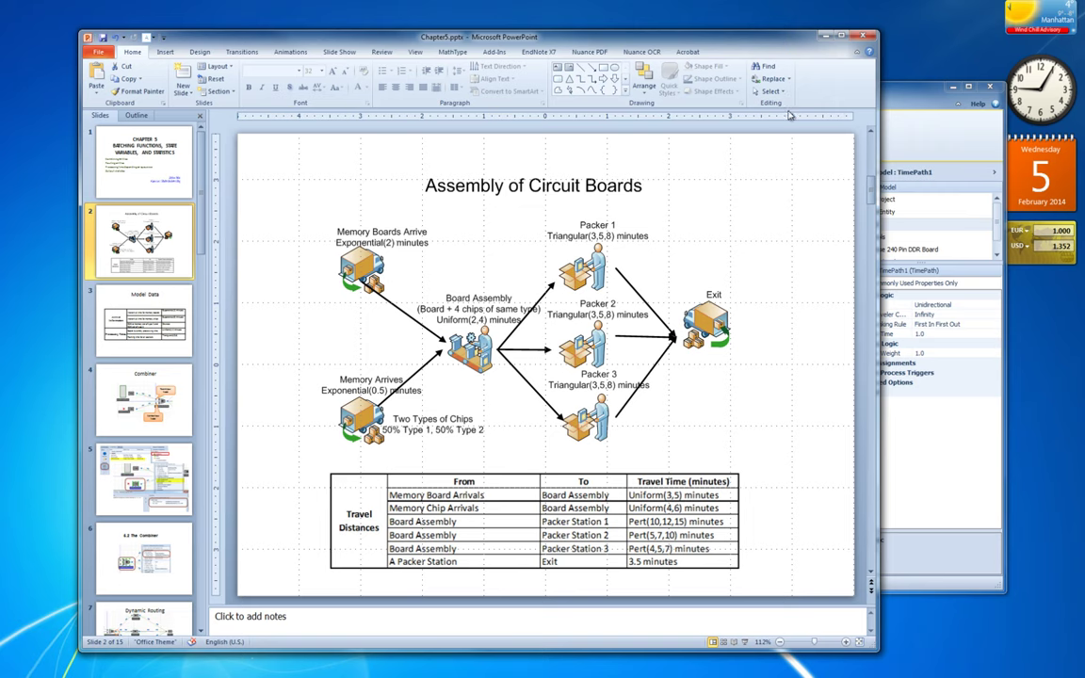
{"action": "left_click", "coordinate": [886, 113]}
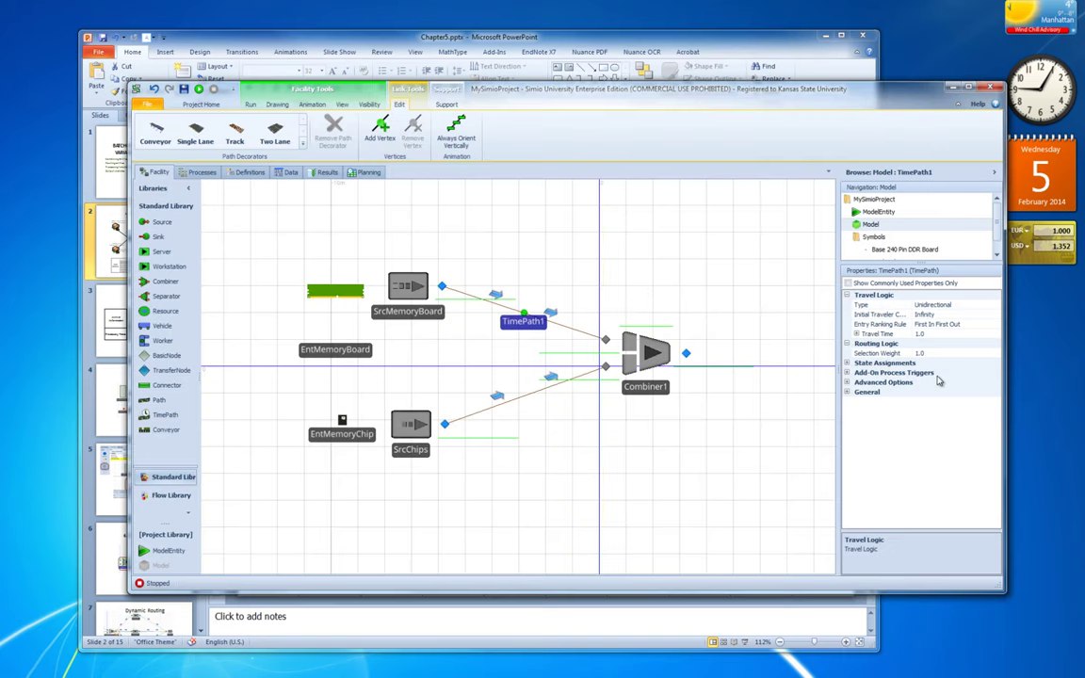
Set the travel time of the path from SrcMemoryBoard to Random.Uniform(3,5) and copy the expression.
{"action": "left_click_drag", "start_coordinate": [1004, 373], "coordinate": [916, 372]}
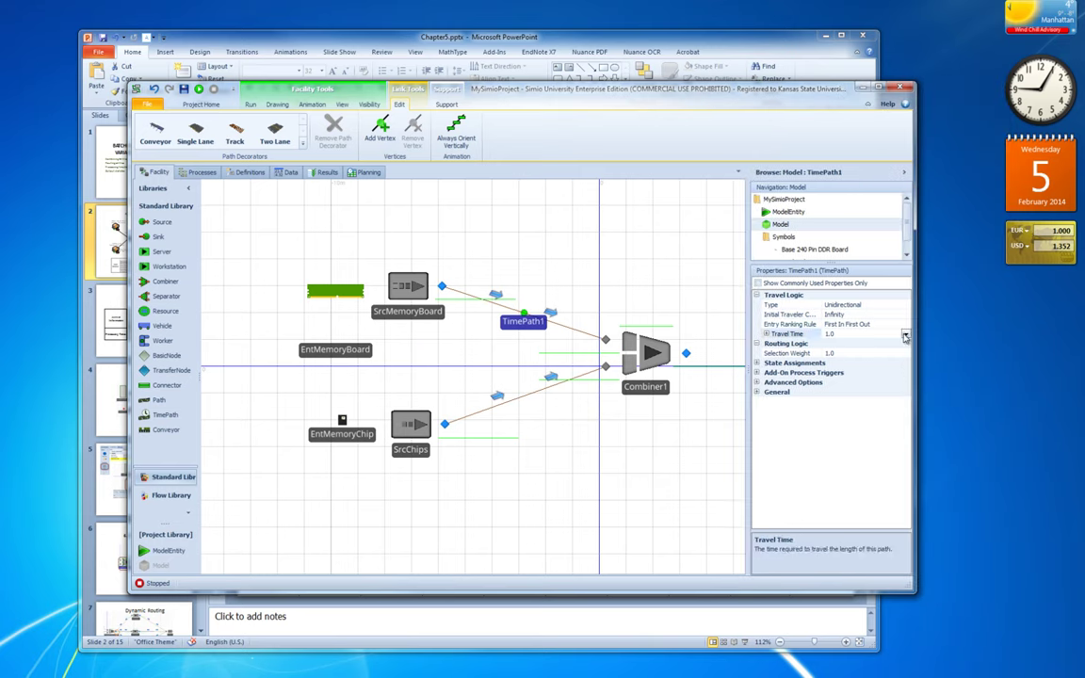
{"action": "left_click", "coordinate": [846, 337]}
{"action": "type", "text": "R"}
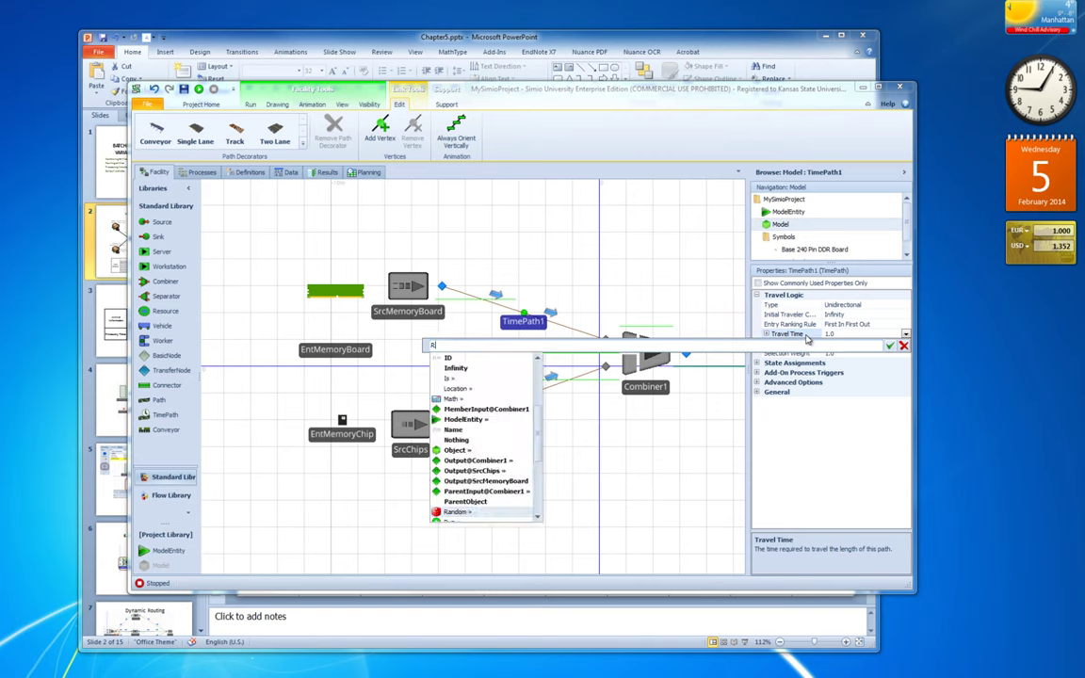
{"action": "type", "text": "andom."}
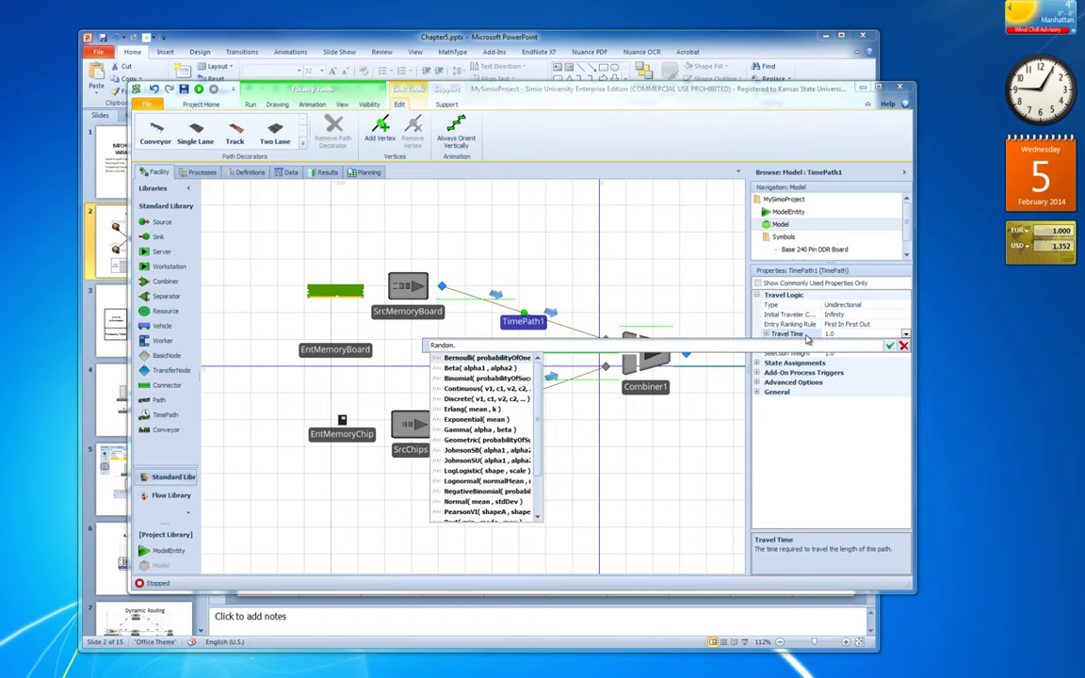
{"action": "type", "text": "U"}
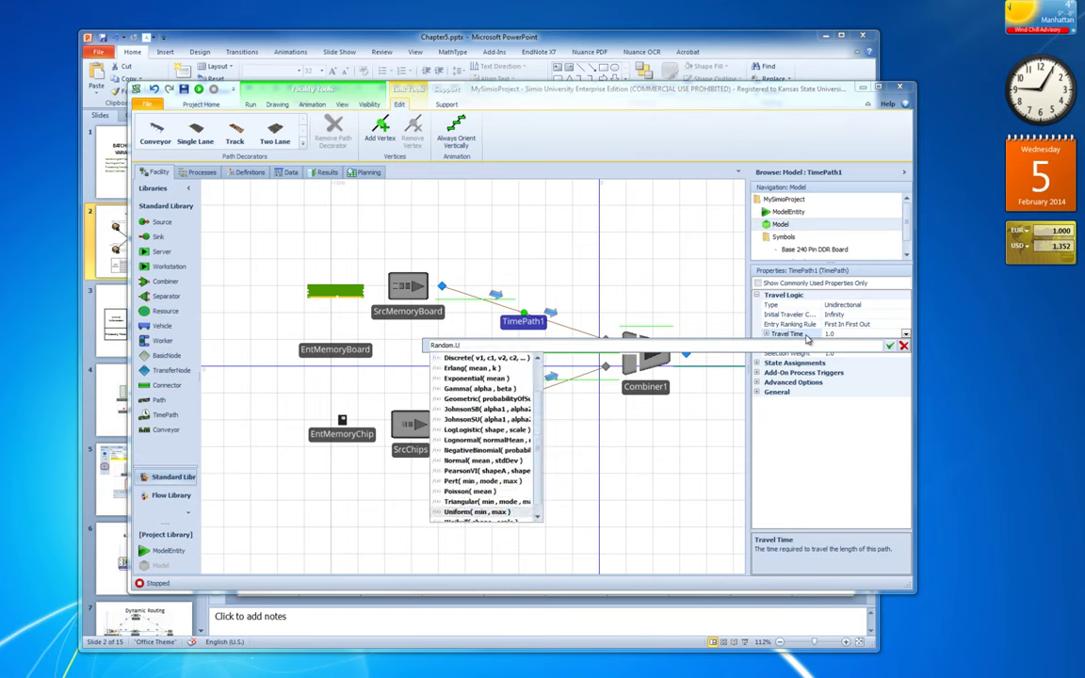
{"action": "key", "text": "Tab"}
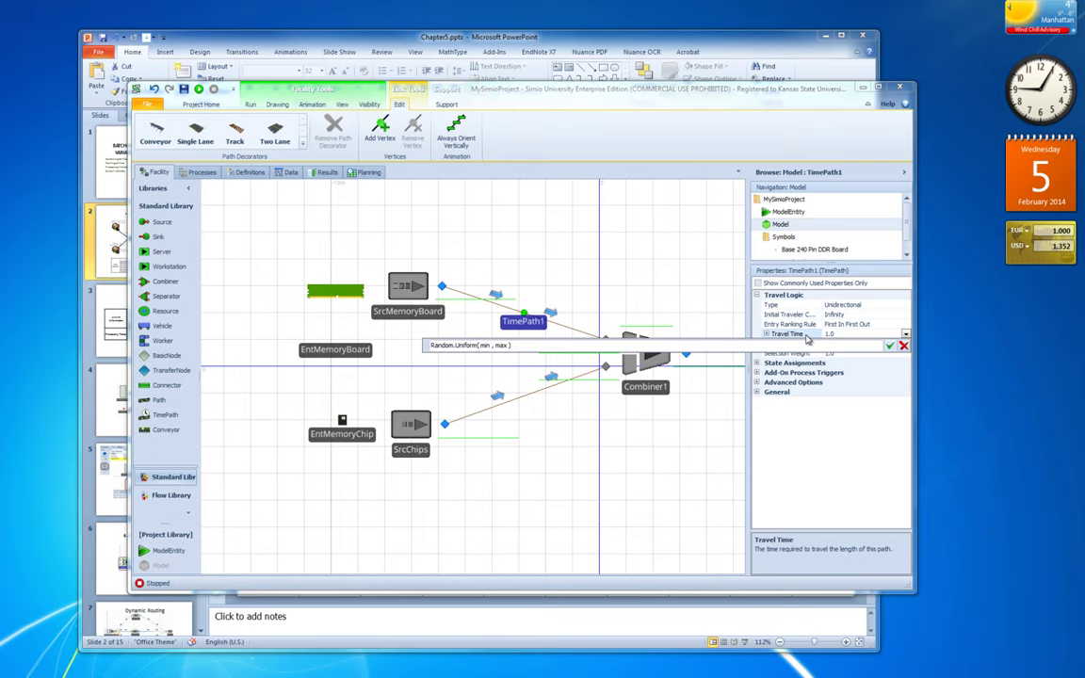
{"action": "type", "text": "3.5"}
{"action": "key", "text": "Tab"}
{"action": "key", "text": "ctrl+a"}
{"action": "key", "text": "ctrl+c"}
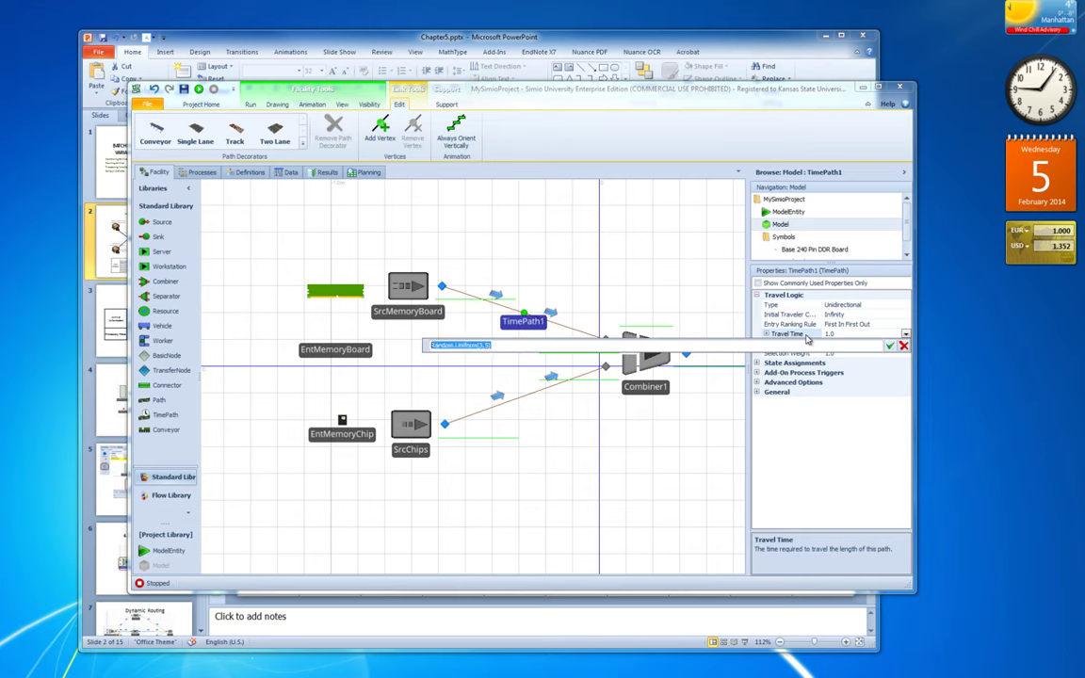
{"action": "left_click", "coordinate": [889, 345]}
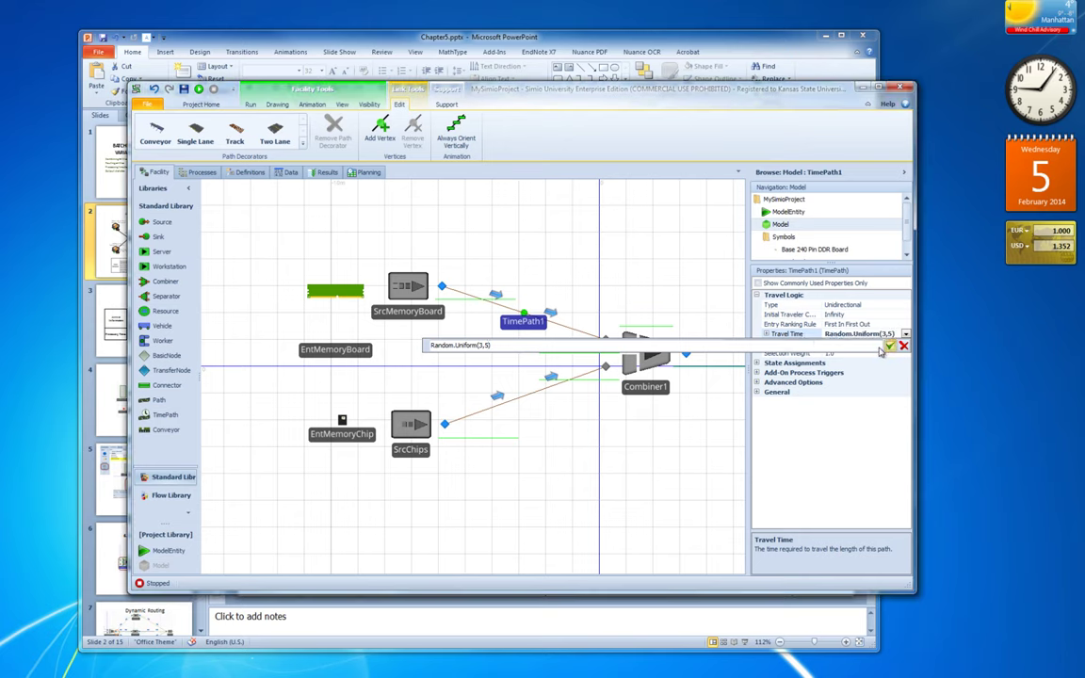
Set the travel time of the path from SrcChips to the combiner to Random.Uniform(4,6).
{"action": "left_click", "coordinate": [527, 397]}
{"action": "left_click", "coordinate": [848, 353]}
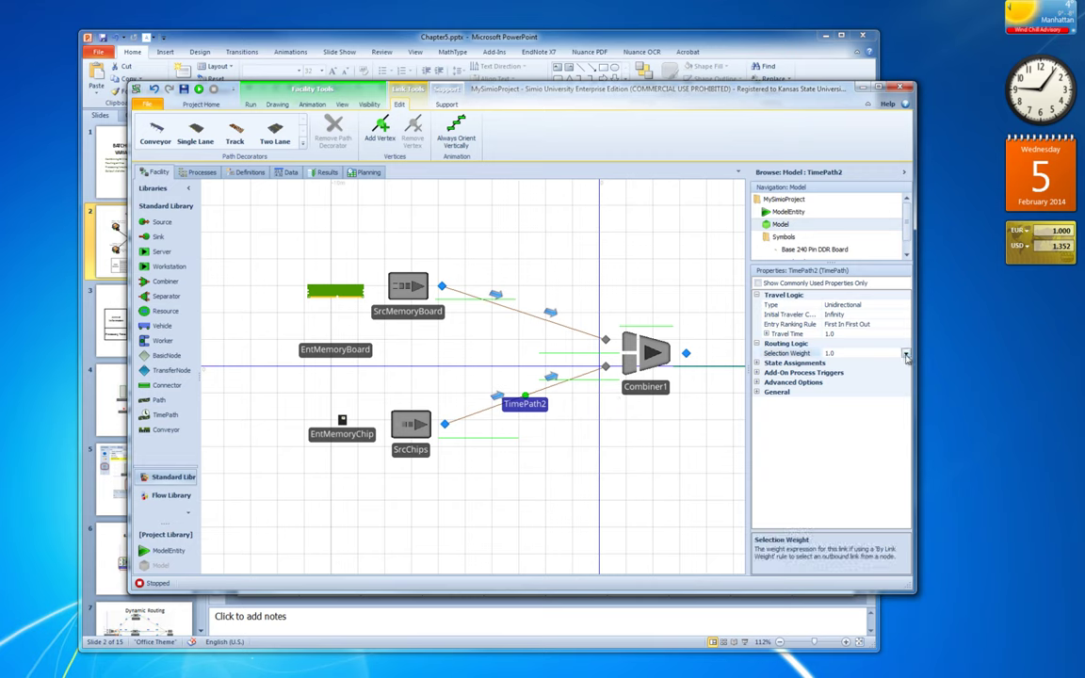
{"action": "left_click", "coordinate": [881, 333]}
{"action": "left_click", "coordinate": [905, 333]}
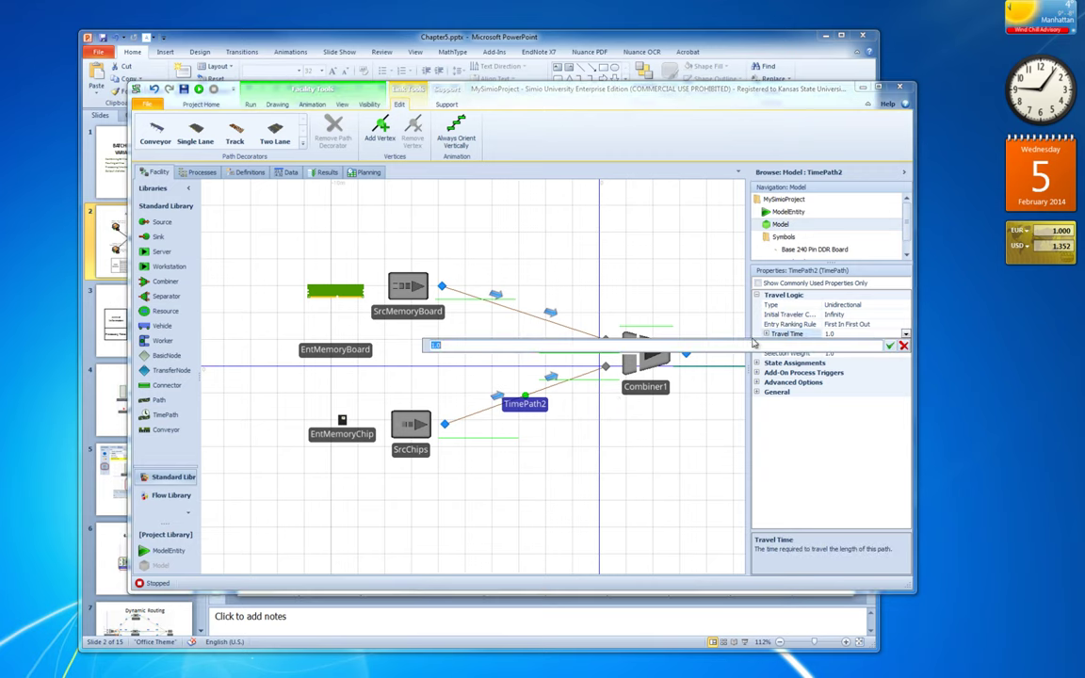
{"action": "key", "text": "ctrl+v"}
{"action": "key", "text": "Return"}
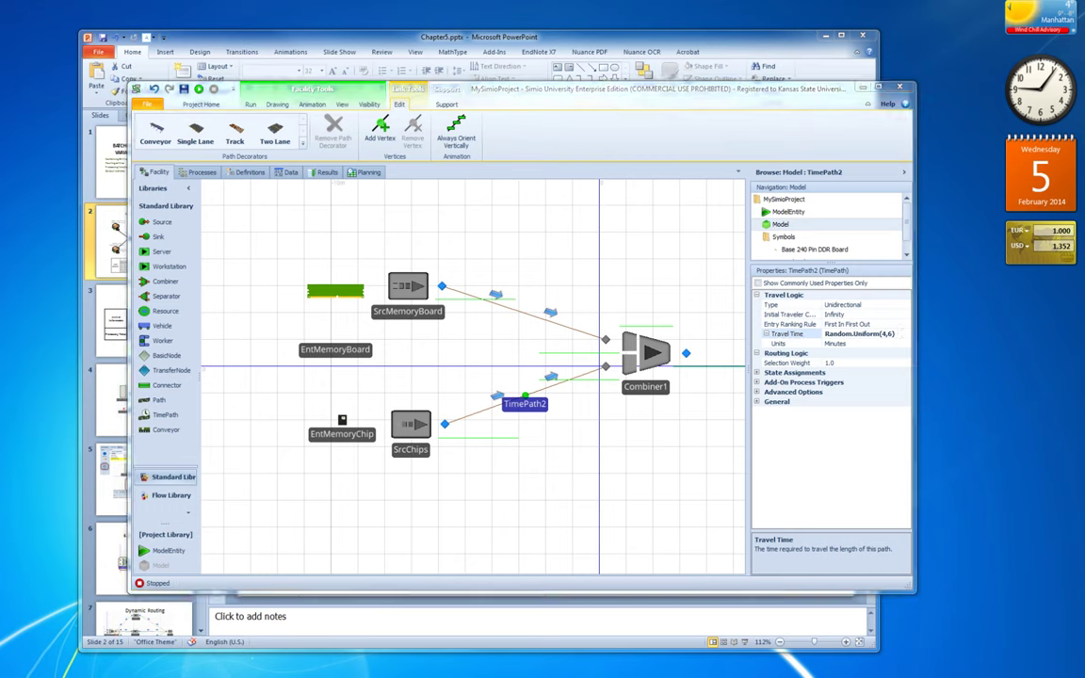
Move the EntMemoryChip entity slightly farther away from the SrcChips source.
{"action": "left_click", "coordinate": [364, 433]}
{"action": "left_click_drag", "start_coordinate": [363, 436], "coordinate": [351, 439]}
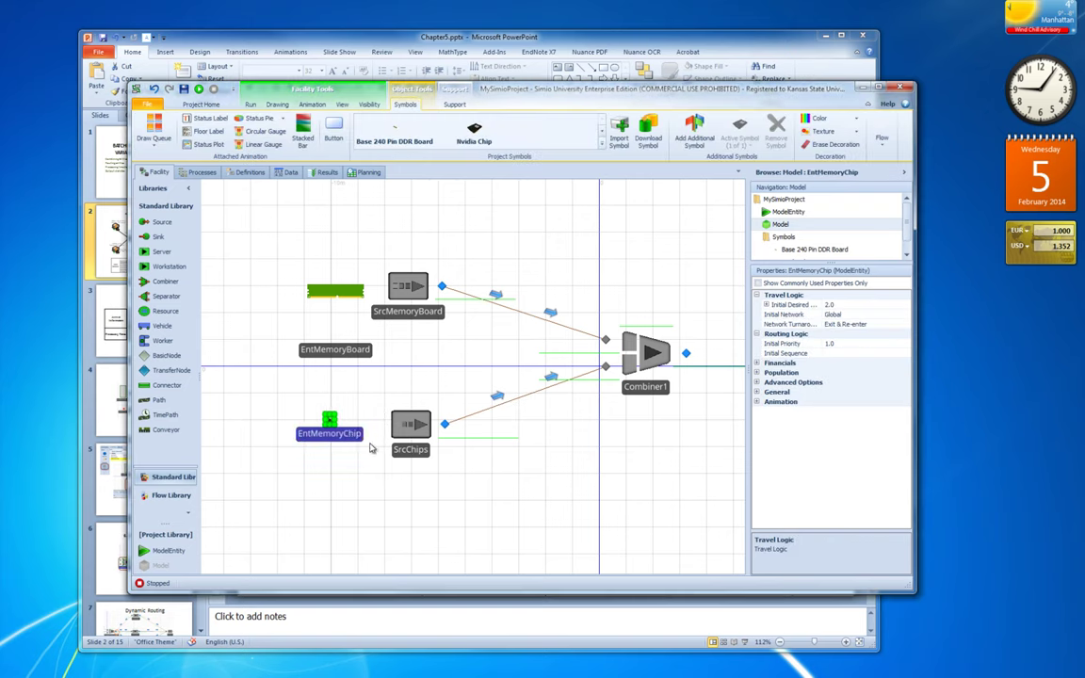
{"action": "left_click", "coordinate": [325, 451]}
{"action": "left_click", "coordinate": [328, 432]}
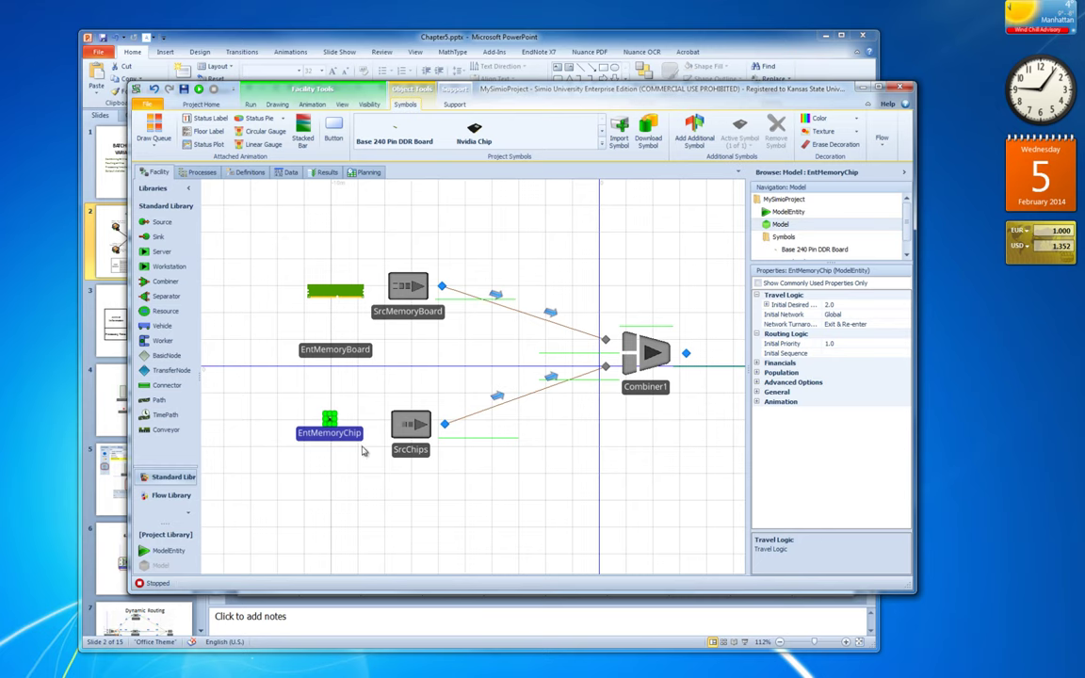
Add a discrete integer state variable named ChipType to the ModelEntity definitions.
{"action": "left_click", "coordinate": [786, 215]}
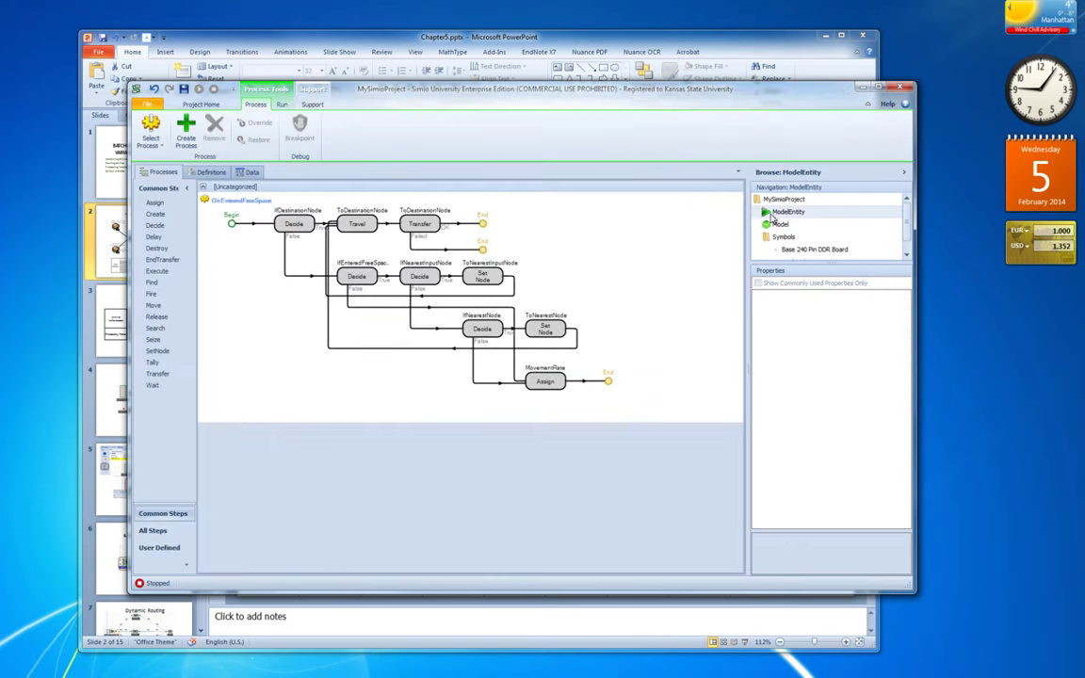
{"action": "left_click", "coordinate": [209, 173]}
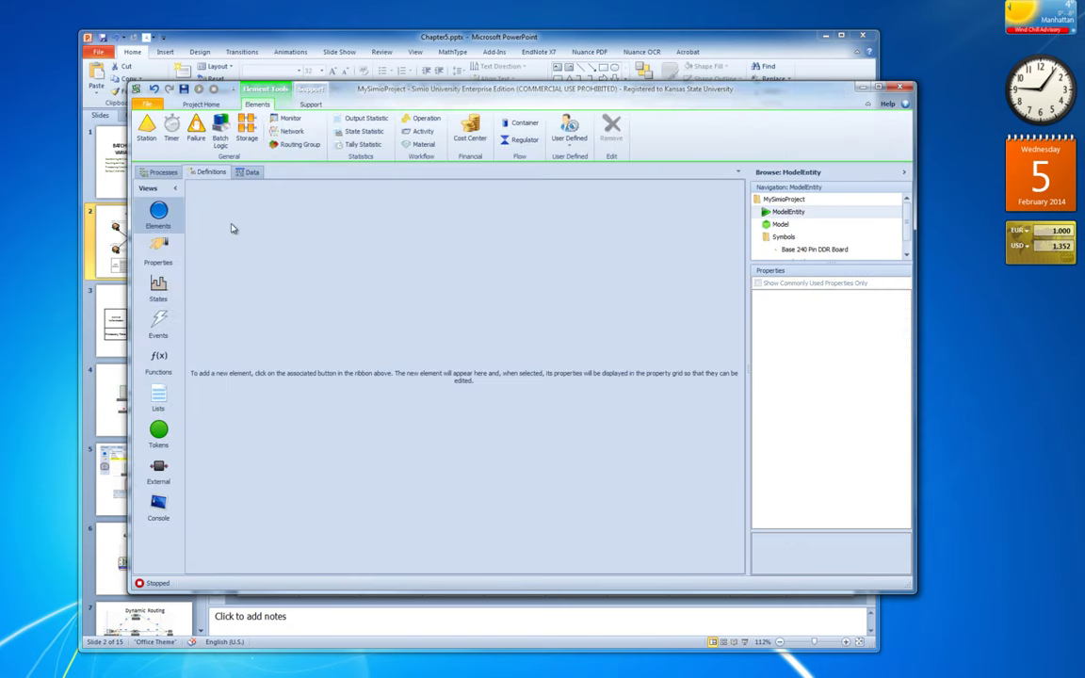
{"action": "left_click", "coordinate": [157, 285]}
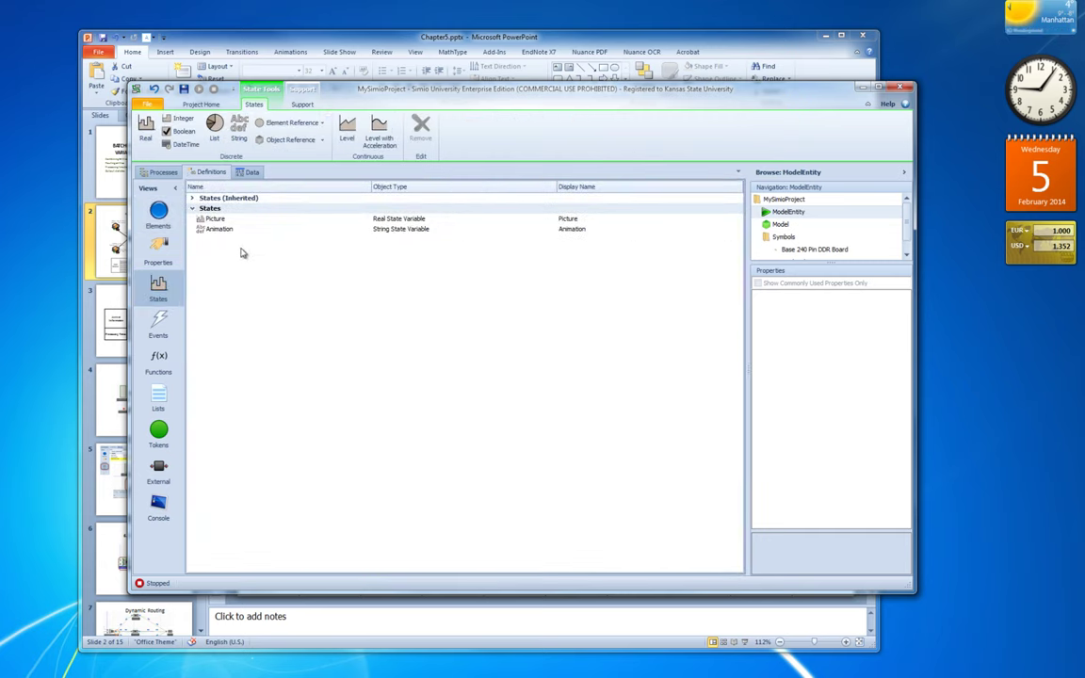
{"action": "left_click", "coordinate": [179, 119]}
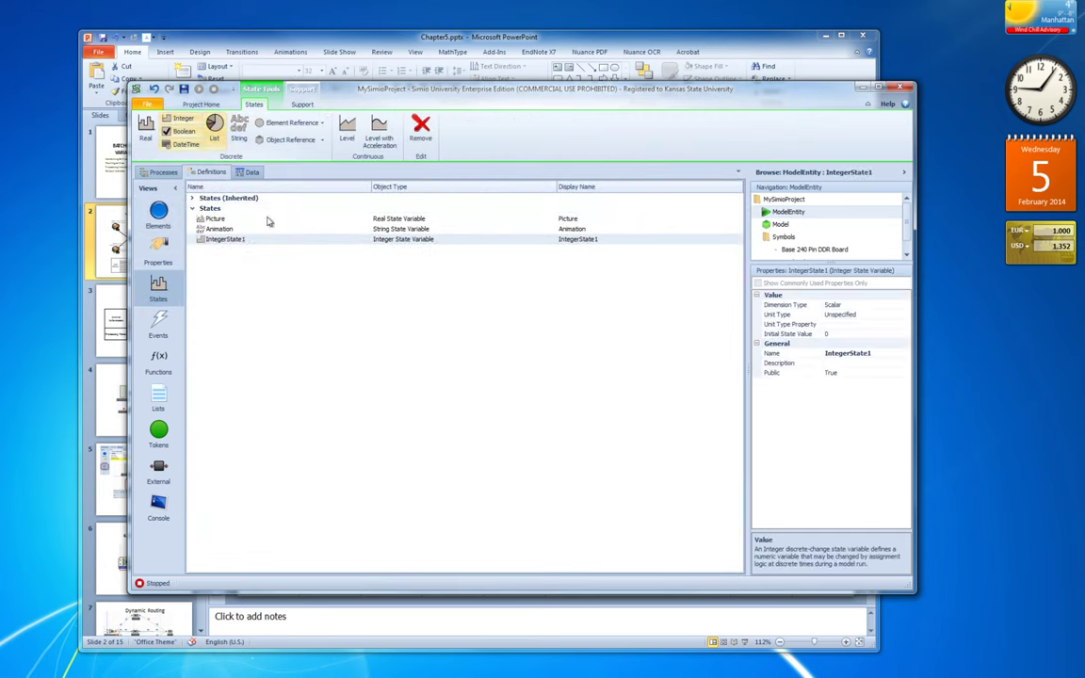
{"action": "left_click", "coordinate": [252, 239]}
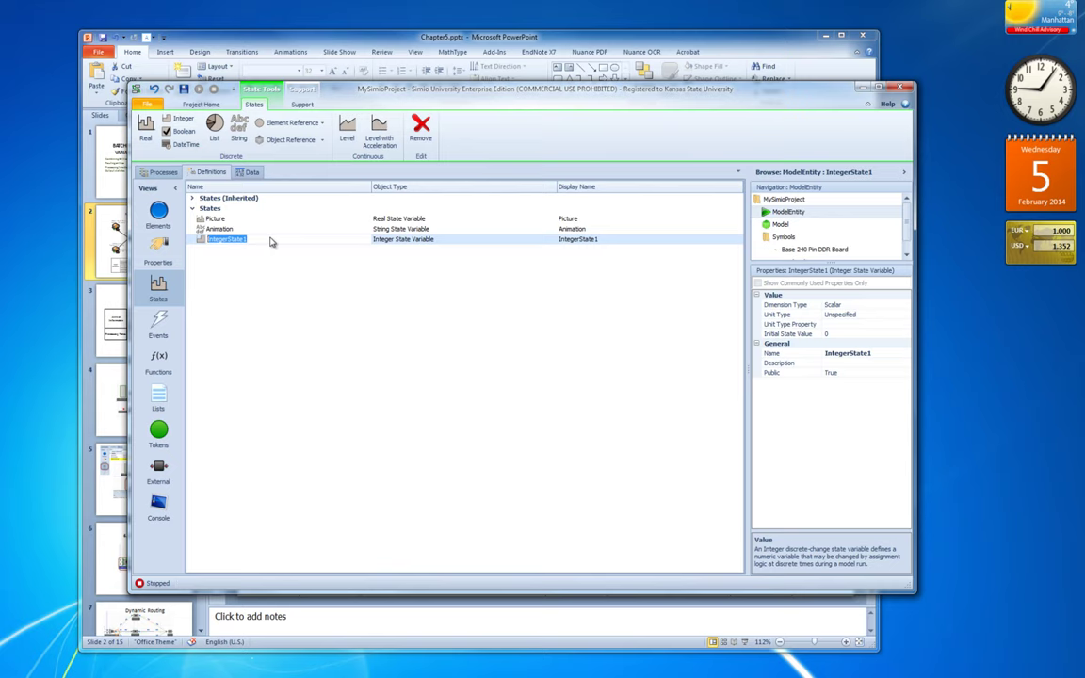
{"action": "type", "text": "ChipType"}
{"action": "key", "text": "Return"}
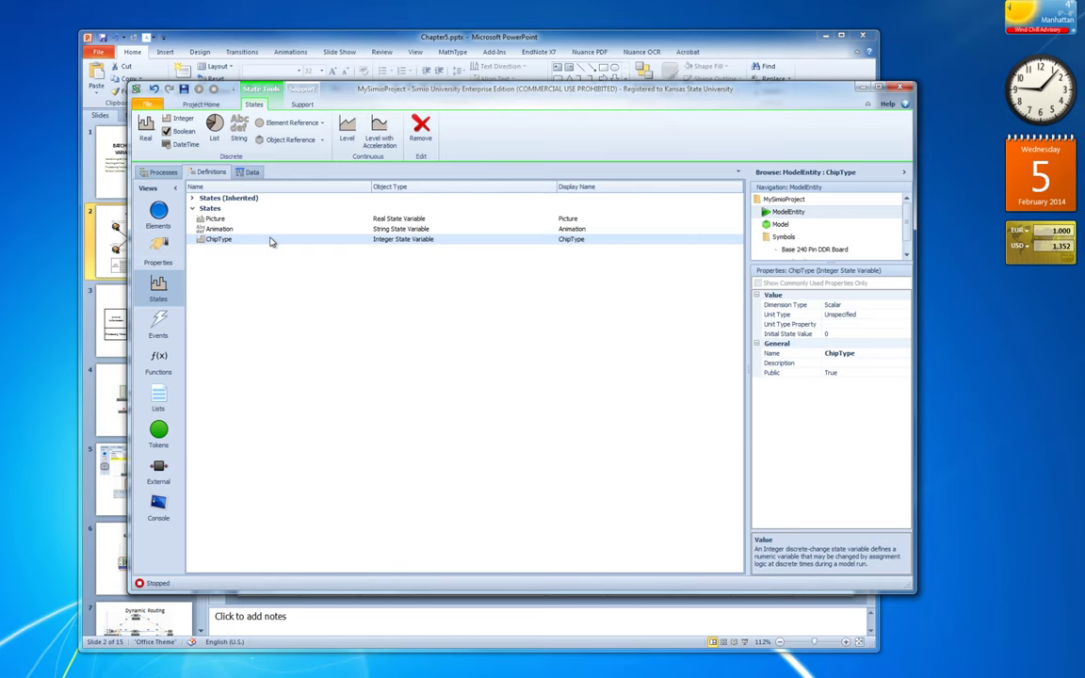
Set the initial state value of the ChipType variable to 1.
{"action": "left_click", "coordinate": [837, 334]}
{"action": "type", "text": "1"}
{"action": "key", "text": "Return"}
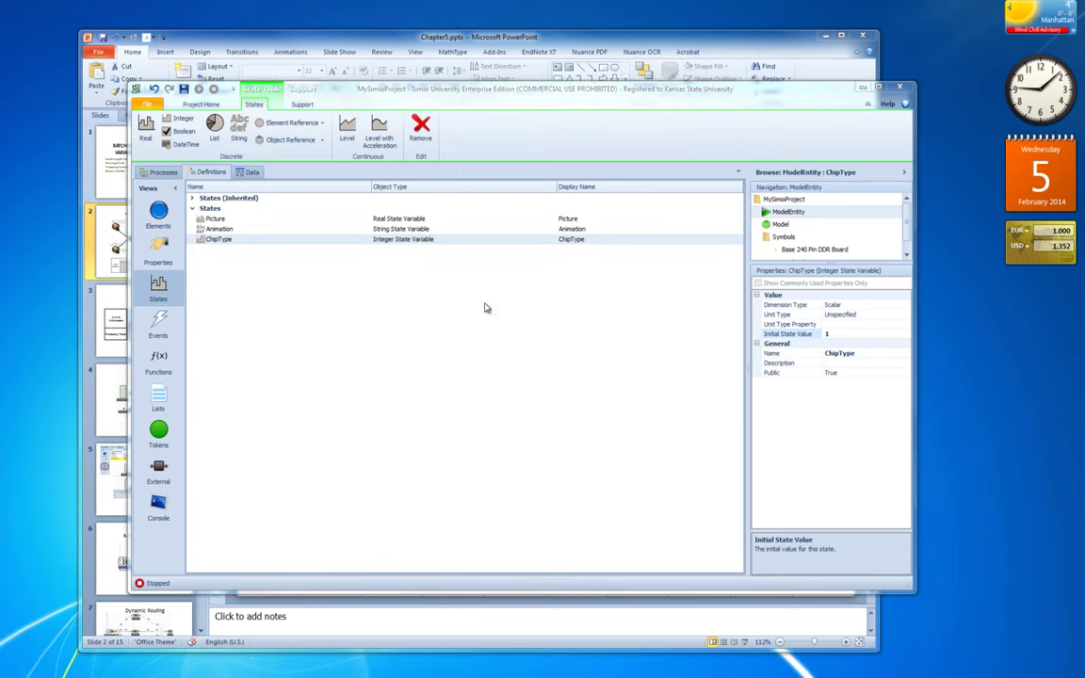
Add a new state assignment row to the Before Exiting assignments of the SrcChips source in the main model.
{"action": "left_click", "coordinate": [784, 225]}
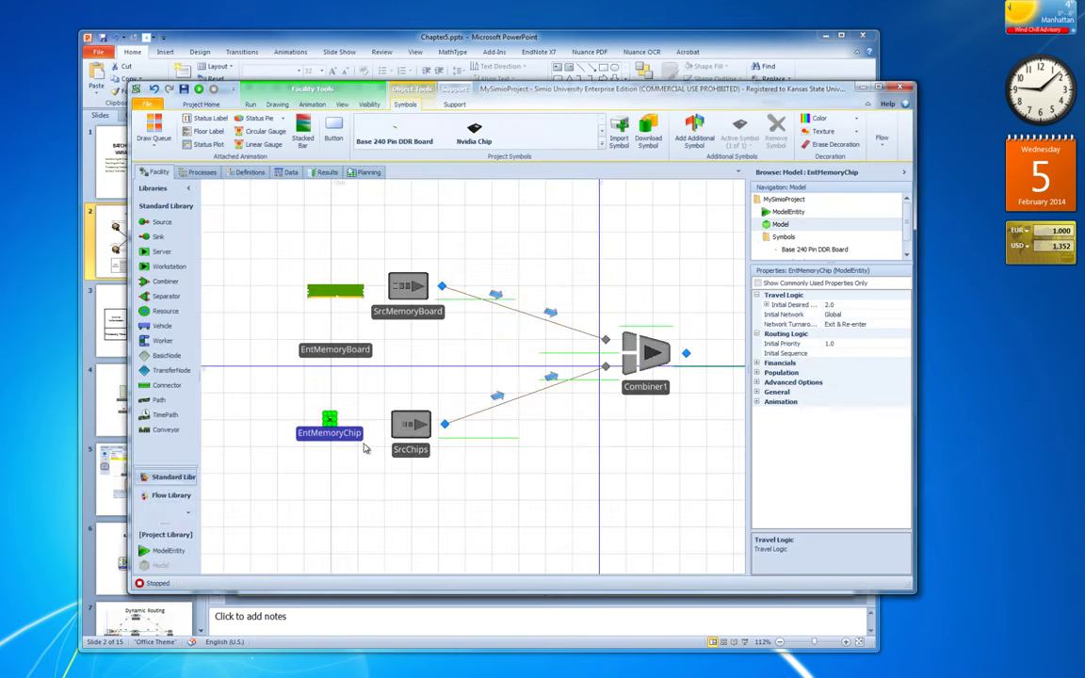
{"action": "left_click", "coordinate": [424, 450]}
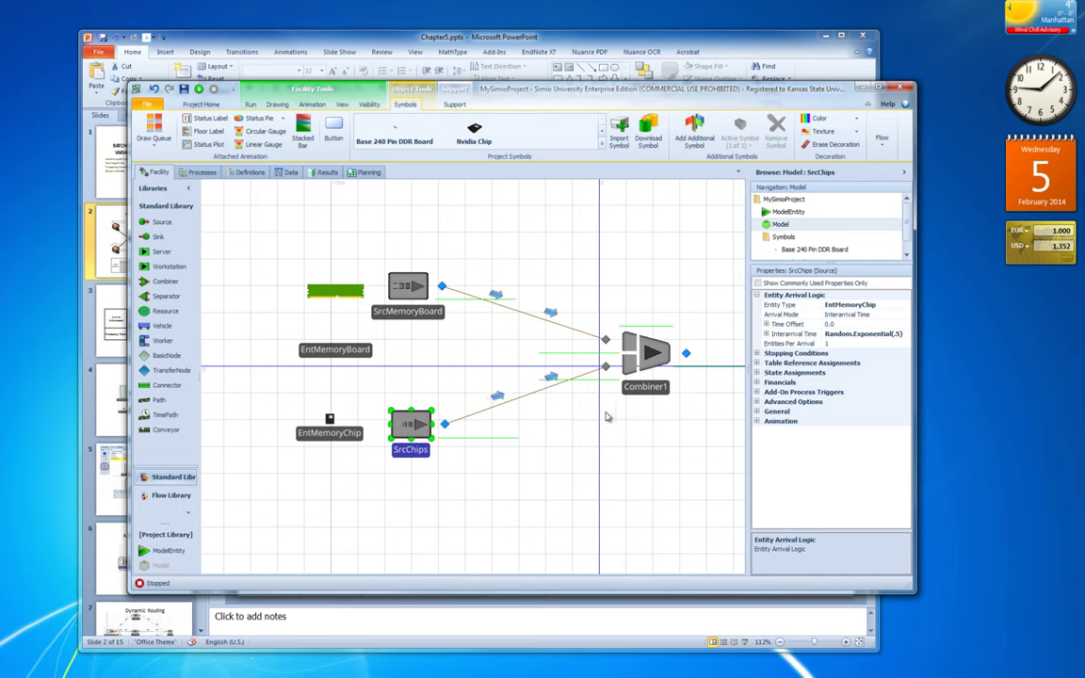
{"action": "left_click", "coordinate": [757, 373]}
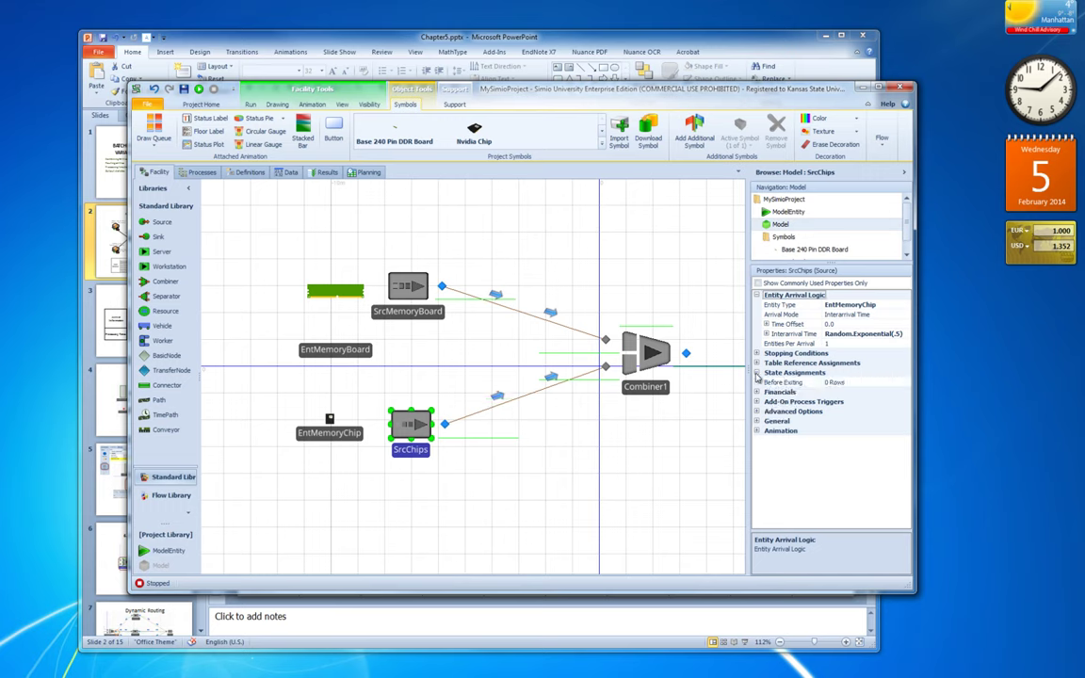
{"action": "left_click", "coordinate": [820, 383]}
{"action": "left_click", "coordinate": [907, 383]}
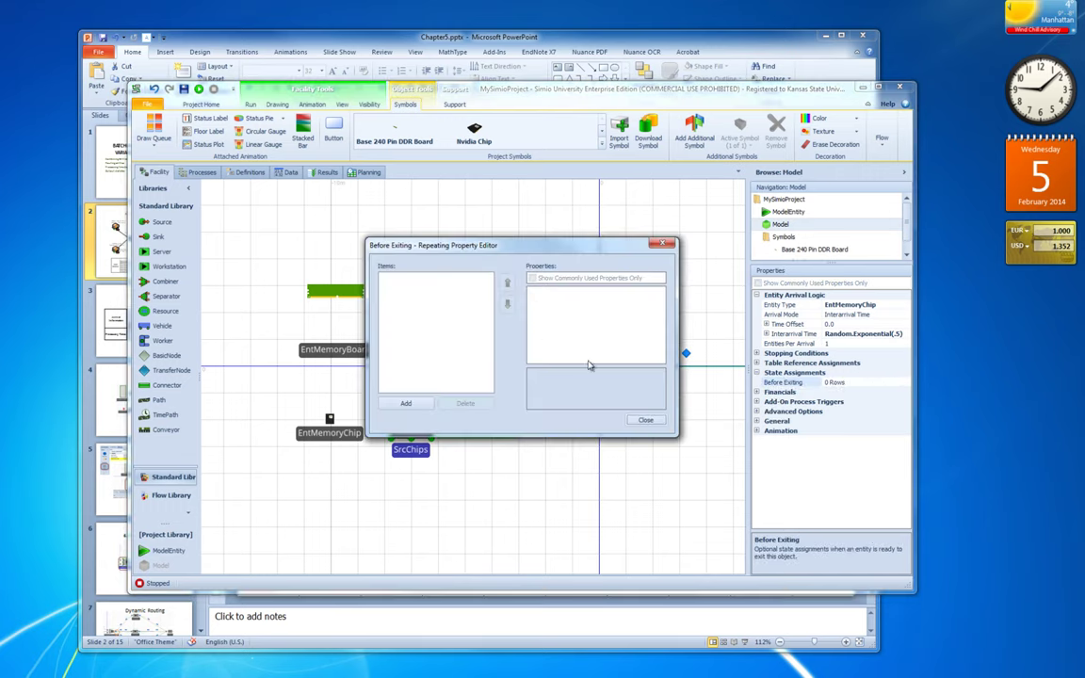
{"action": "left_click", "coordinate": [406, 403]}
Widen the assignment editor and choose ModelEntity.ChipType as the state variable of the new row.
{"action": "left_click", "coordinate": [597, 300]}
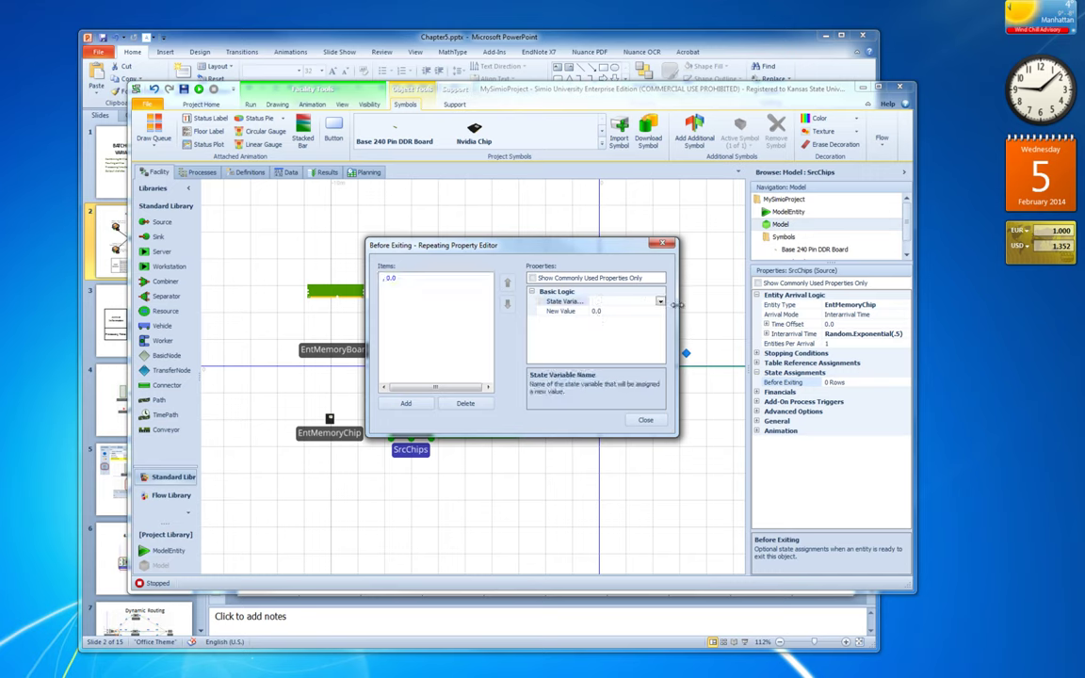
{"action": "left_click_drag", "start_coordinate": [678, 311], "coordinate": [801, 371]}
{"action": "left_click", "coordinate": [797, 302]}
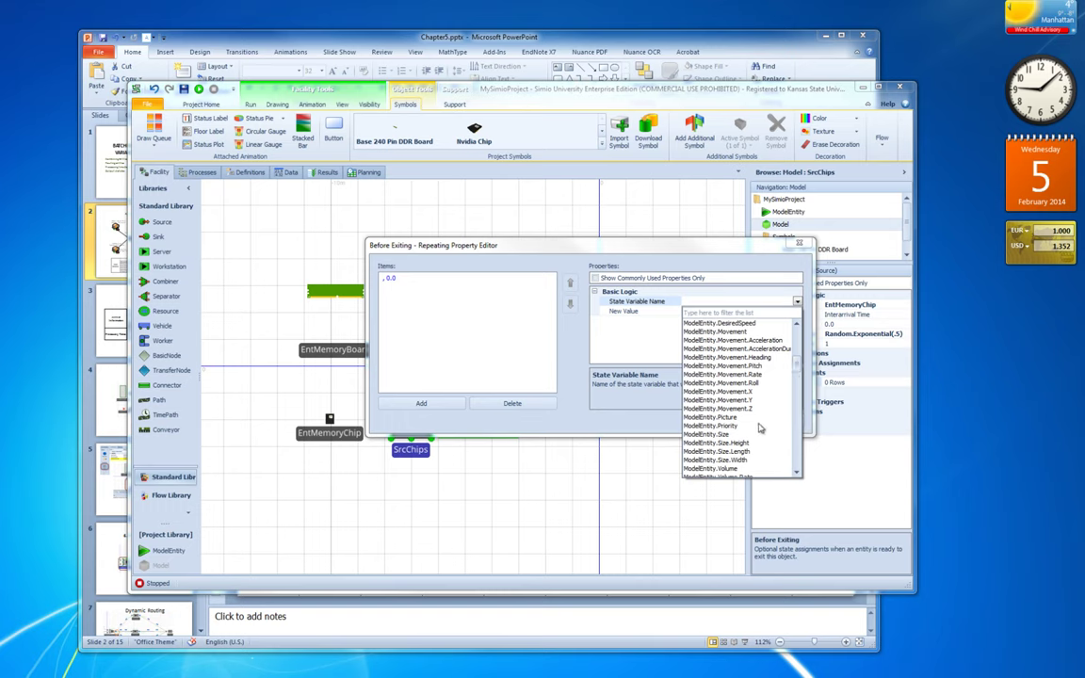
{"action": "scroll", "coordinate": [759, 426], "scroll_direction": "up", "scroll_amount": 3}
{"action": "left_click", "coordinate": [735, 367]}
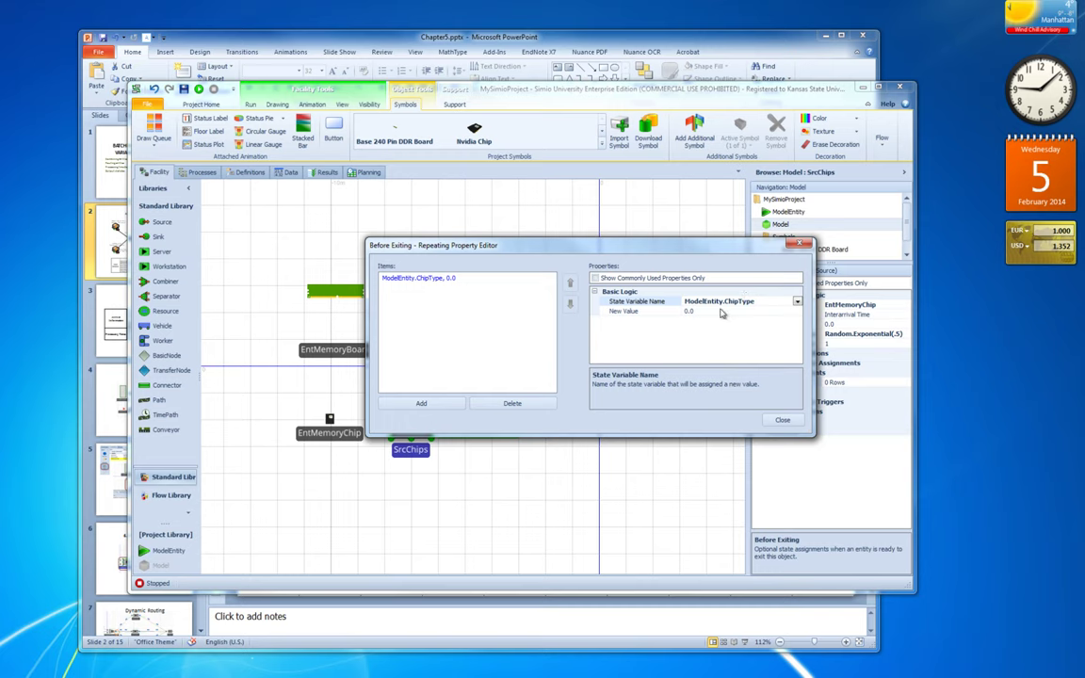
Set the new value of the ChipType assignment to Random.Discrete(1,0.5, 2,1.0) and close the assignment editor.
{"action": "left_click", "coordinate": [754, 311]}
{"action": "left_click", "coordinate": [797, 312]}
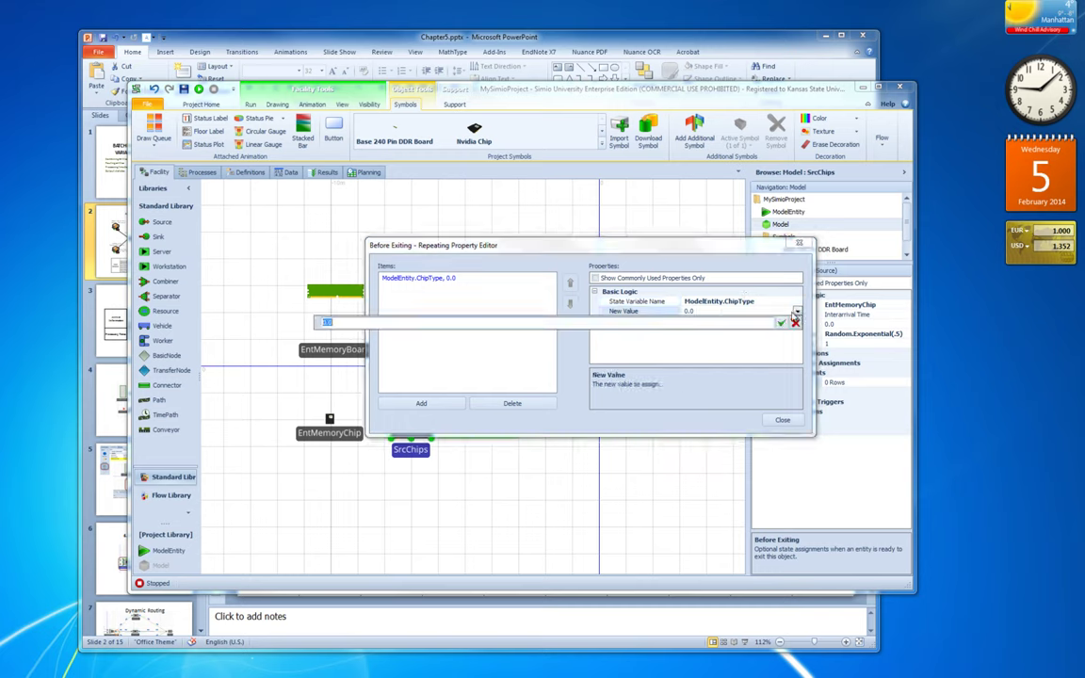
{"action": "type", "text": "R"}
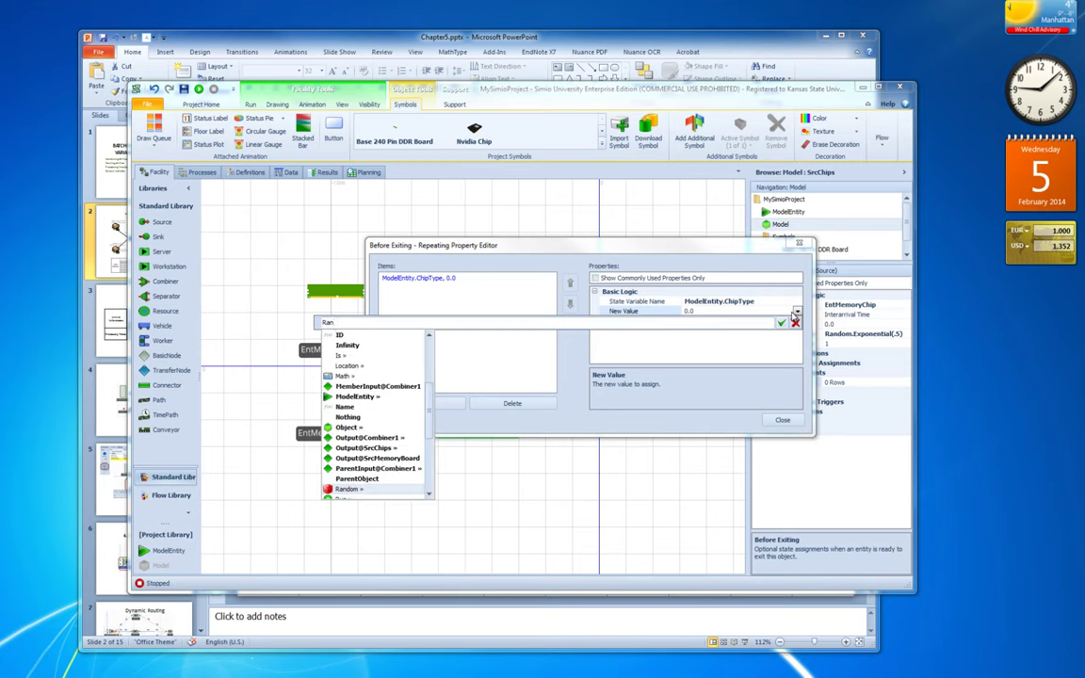
{"action": "type", "text": "an"}
{"action": "key", "text": "Tab"}
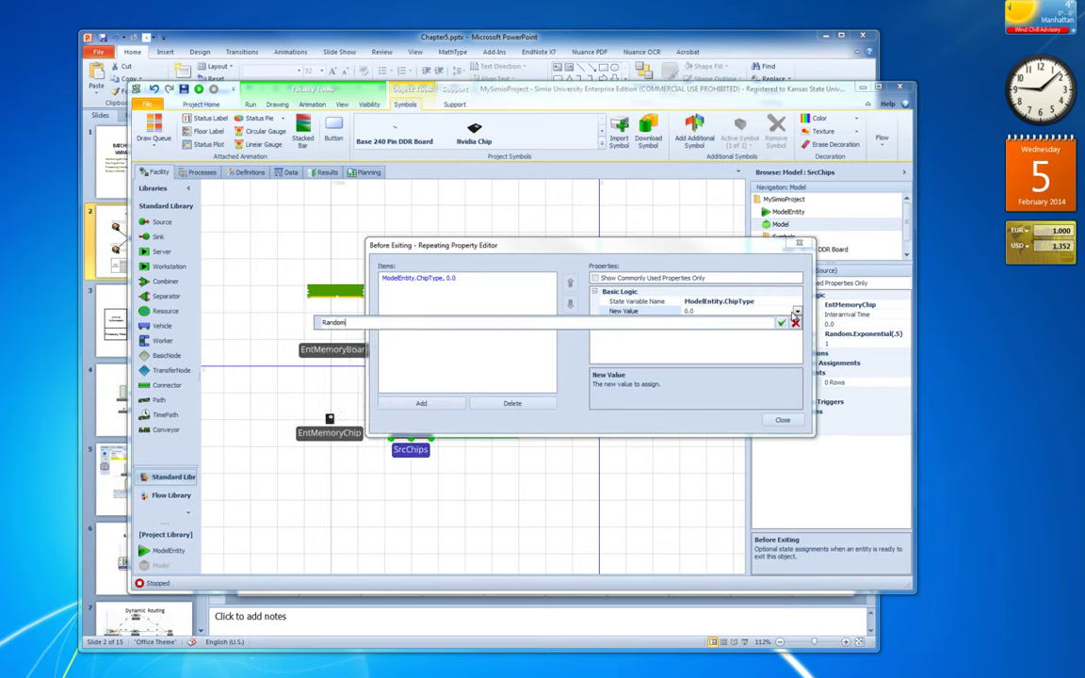
{"action": "type", "text": ".D"}
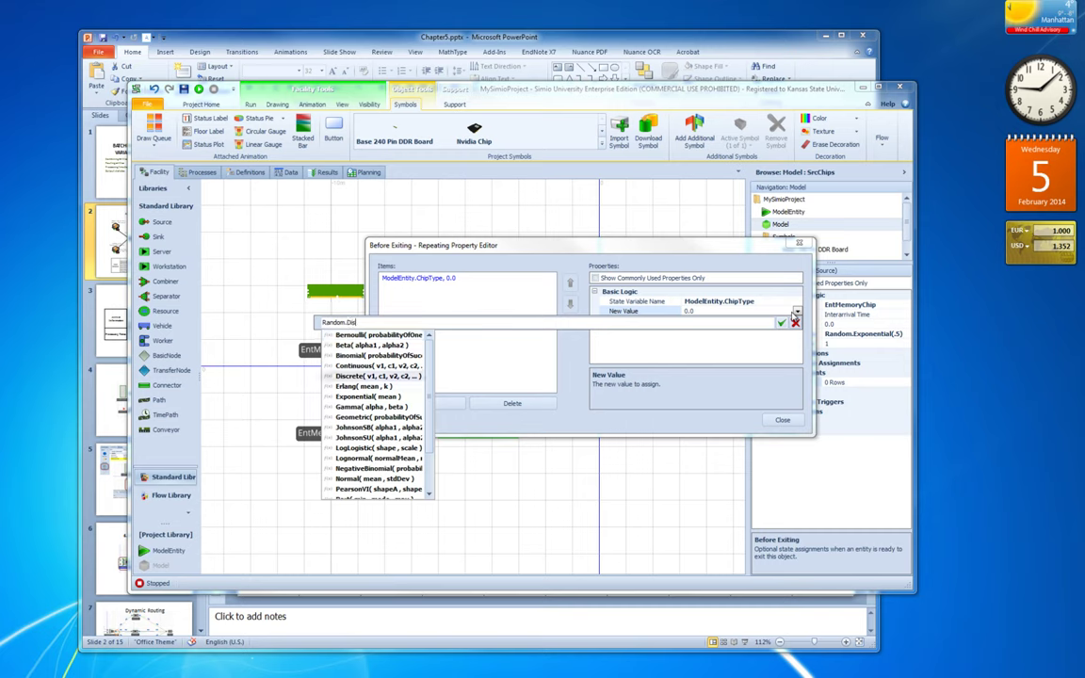
{"action": "type", "text": "is"}
{"action": "key", "text": "Tab"}
{"action": "type", "text": "1"}
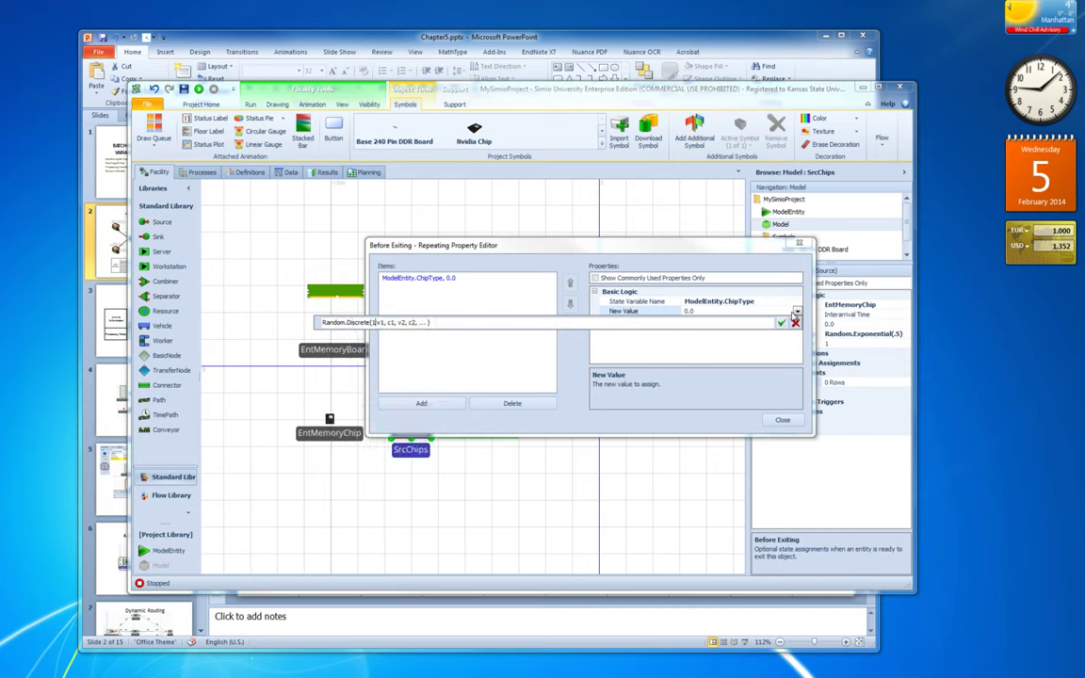
{"action": "type", "text": ",0.5, 2,1.0)"}
{"action": "key", "text": "Return"}
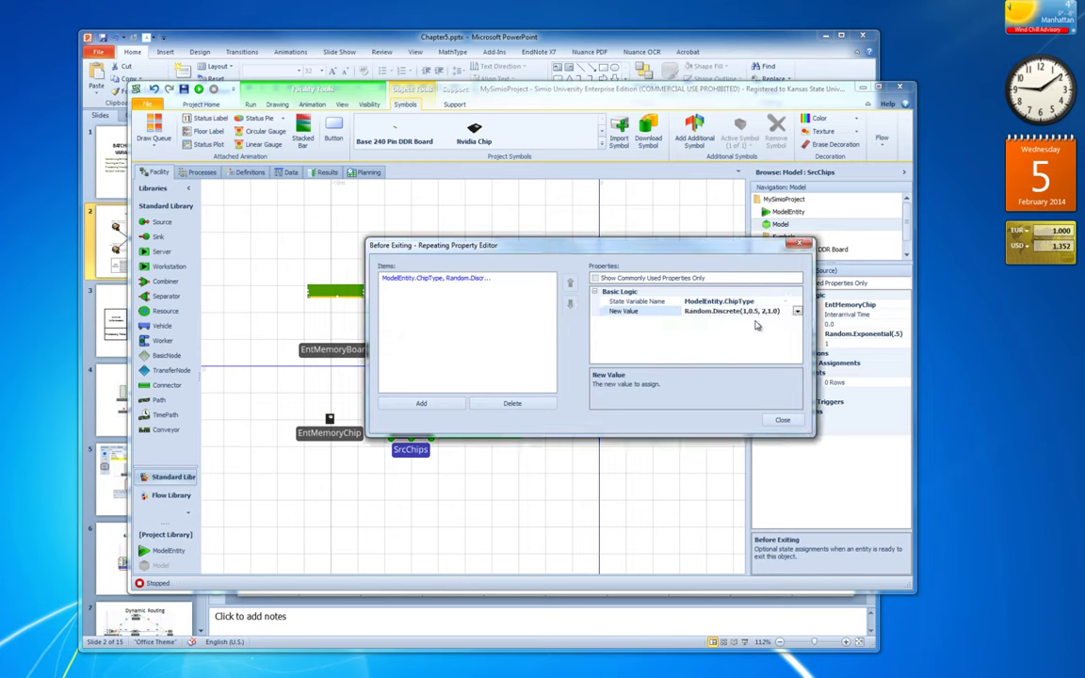
{"action": "left_click", "coordinate": [780, 421]}
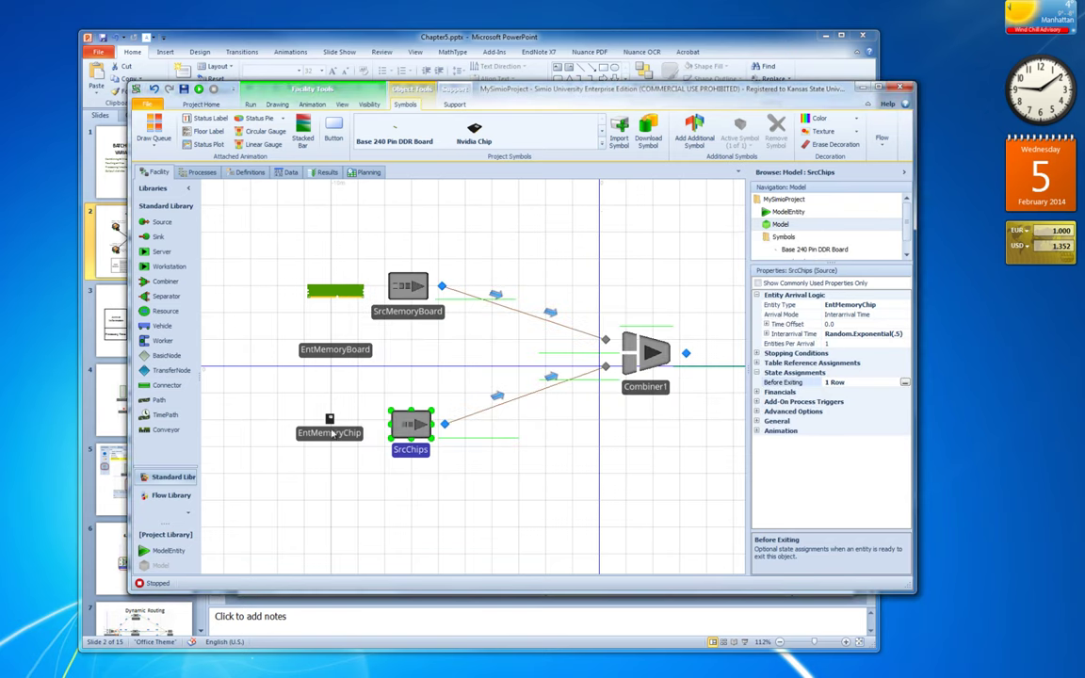
Add an additional symbol to the EntMemoryChip entity and make symbol 1 the active one.
{"action": "left_click", "coordinate": [331, 433]}
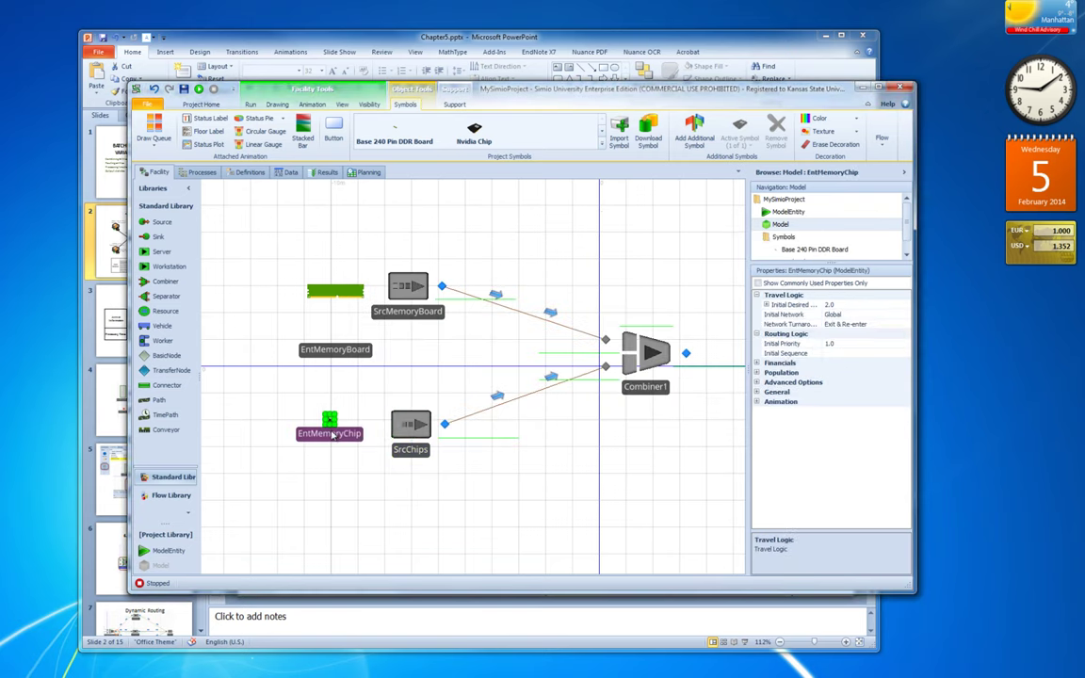
{"action": "left_click", "coordinate": [686, 139]}
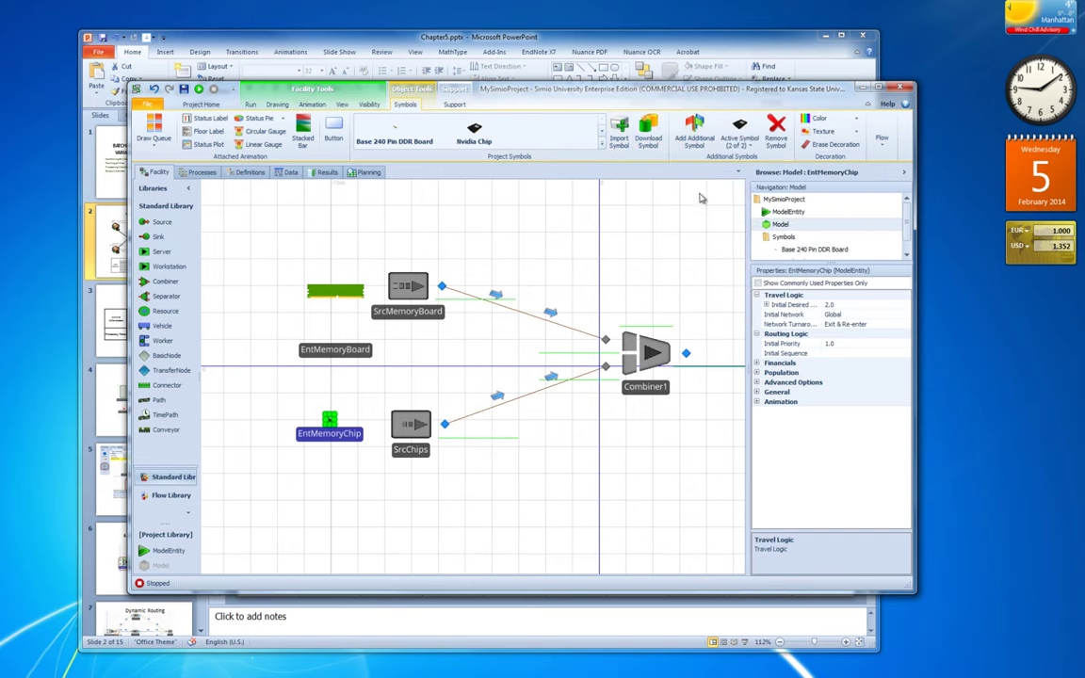
{"action": "left_click", "coordinate": [738, 143]}
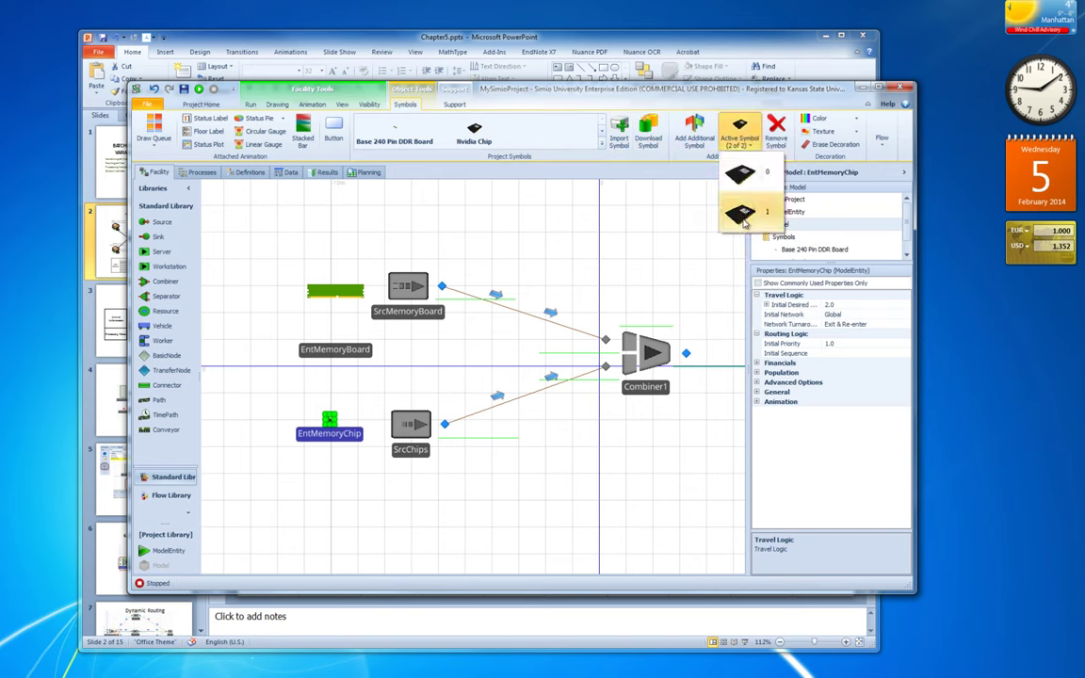
{"action": "left_click", "coordinate": [740, 213]}
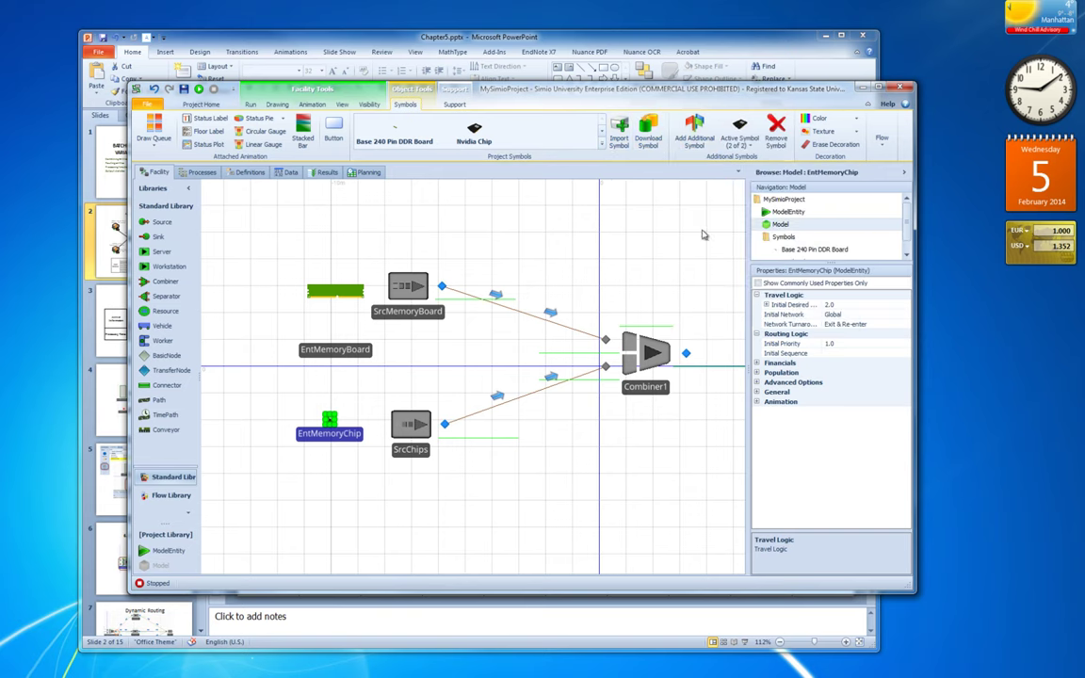
Color the second symbol of EntMemoryChip red, and switch the entity's active symbol back to 0.
{"action": "left_click", "coordinate": [365, 411]}
{"action": "scroll", "coordinate": [331, 420], "scroll_direction": "up", "scroll_amount": 3}
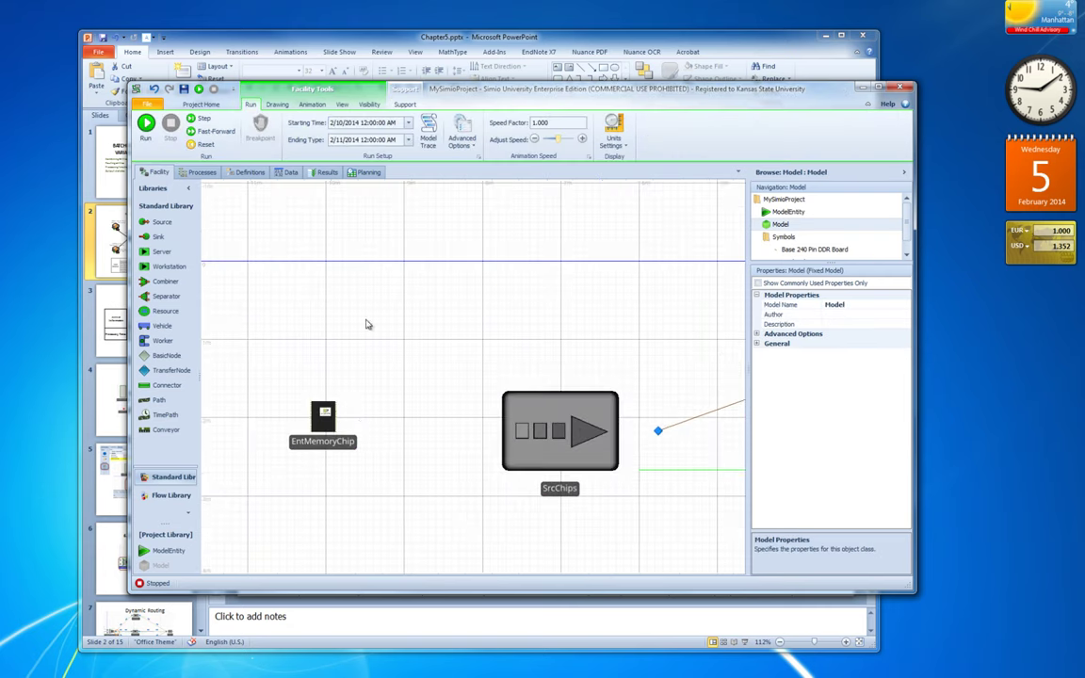
{"action": "left_click", "coordinate": [323, 415]}
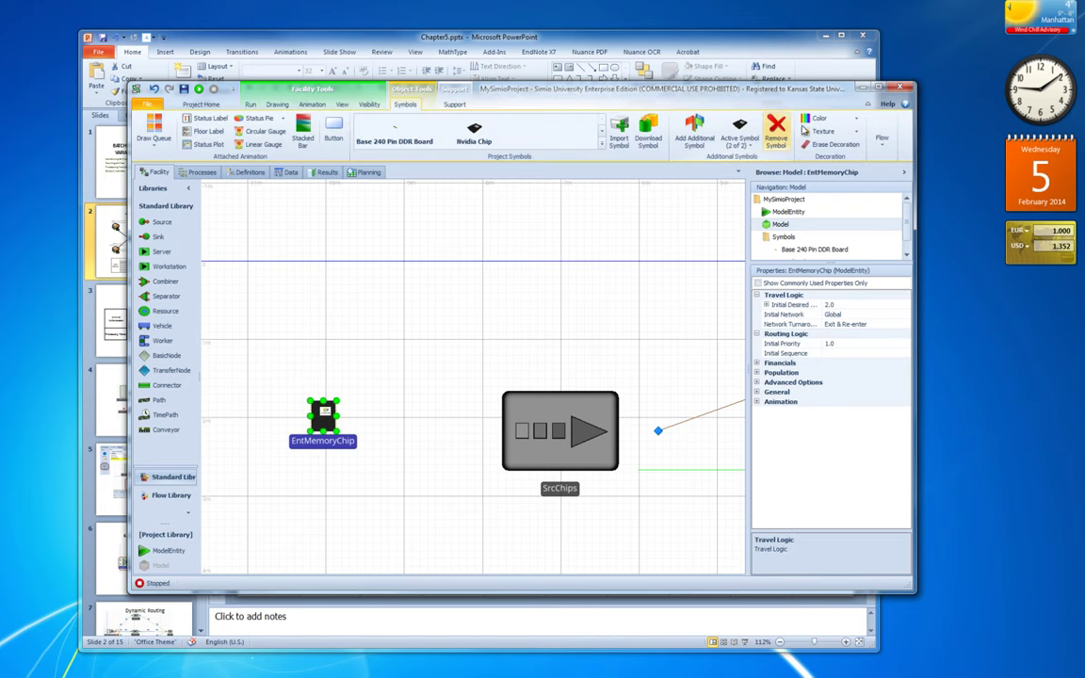
{"action": "left_click", "coordinate": [856, 122]}
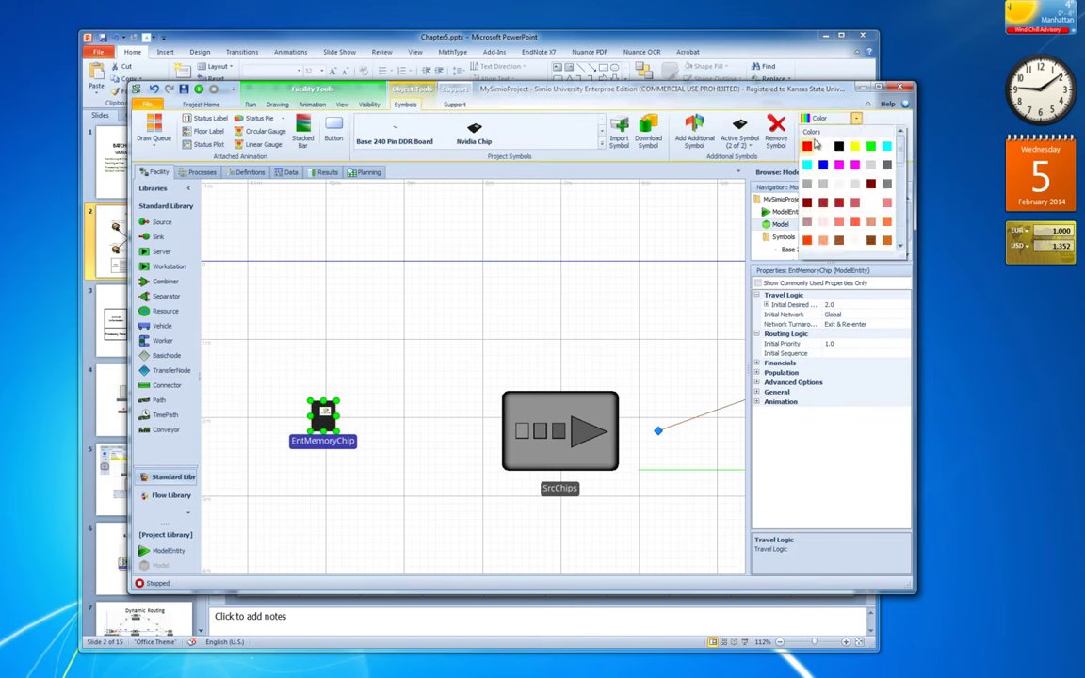
{"action": "left_click", "coordinate": [831, 231]}
{"action": "left_click", "coordinate": [324, 415]}
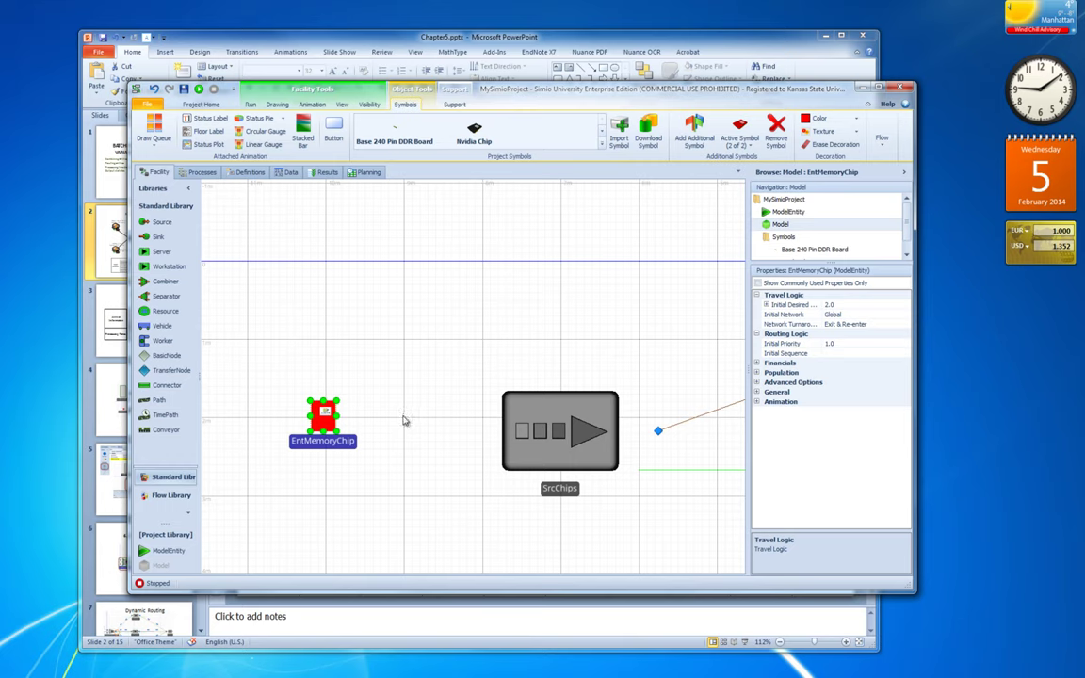
{"action": "left_click", "coordinate": [739, 136]}
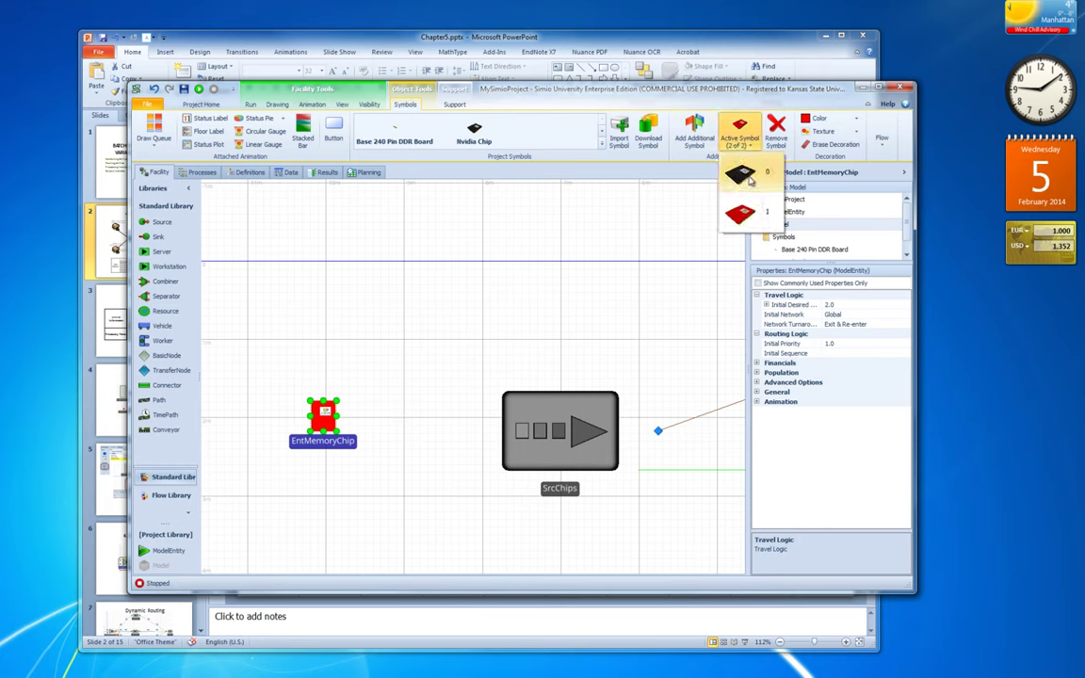
{"action": "left_click", "coordinate": [741, 176]}
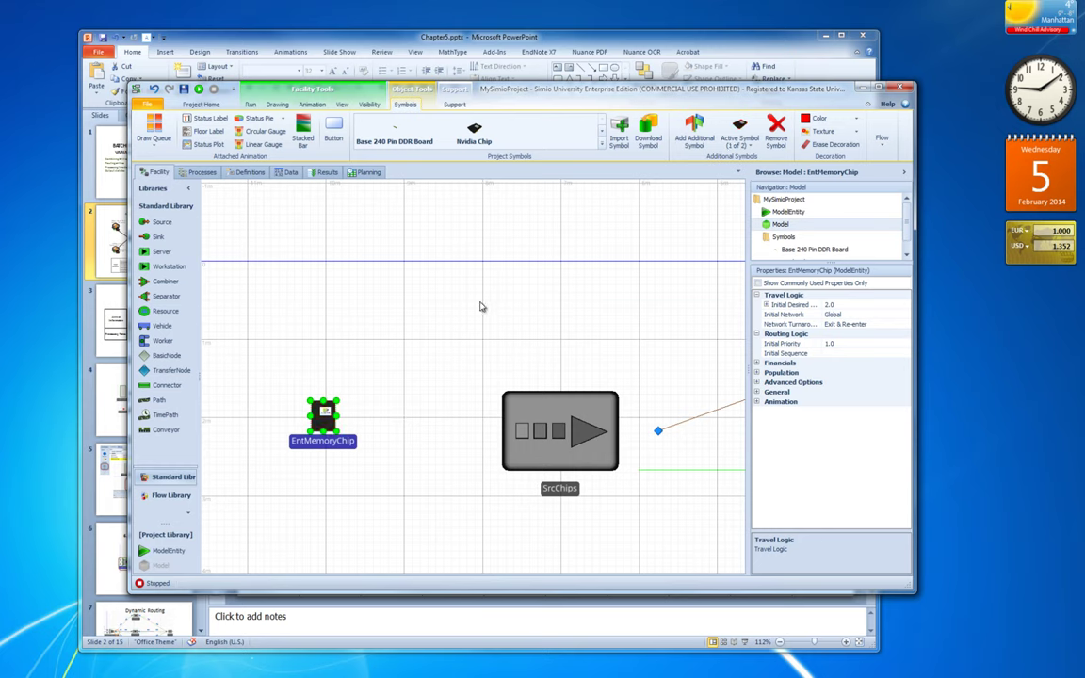
Set the batch quantity of Combiner1 to 4 and its matching rule to Match Members.
{"action": "scroll", "coordinate": [479, 320], "scroll_direction": "down", "scroll_amount": 4}
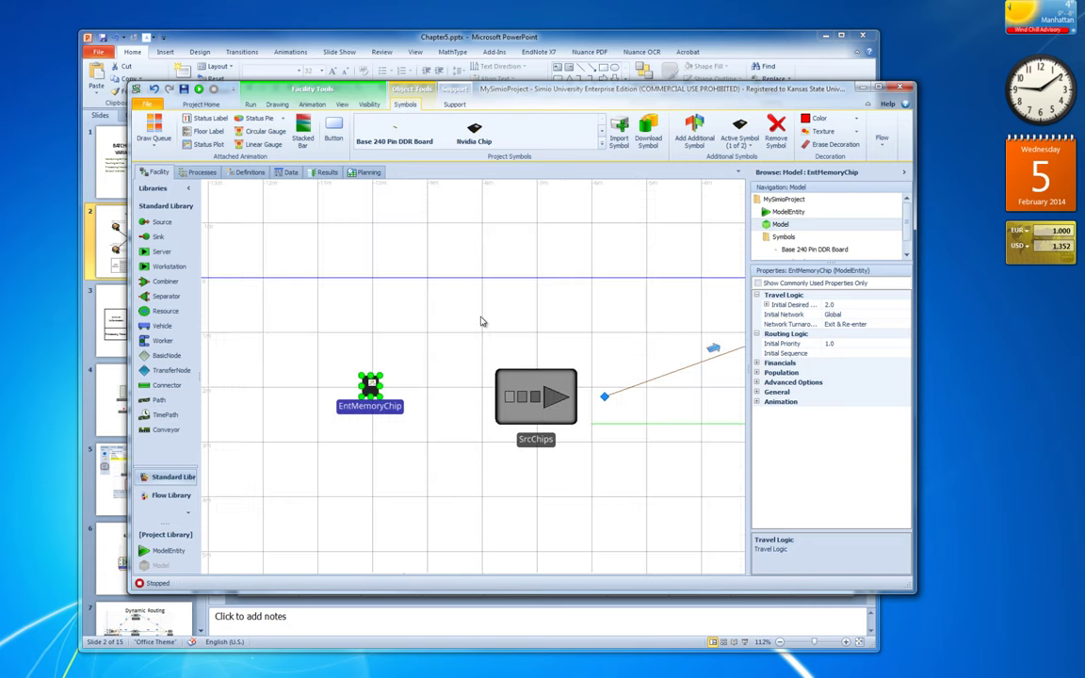
{"action": "left_click_drag", "start_coordinate": [560, 302], "coordinate": [387, 320]}
{"action": "left_click", "coordinate": [593, 323]}
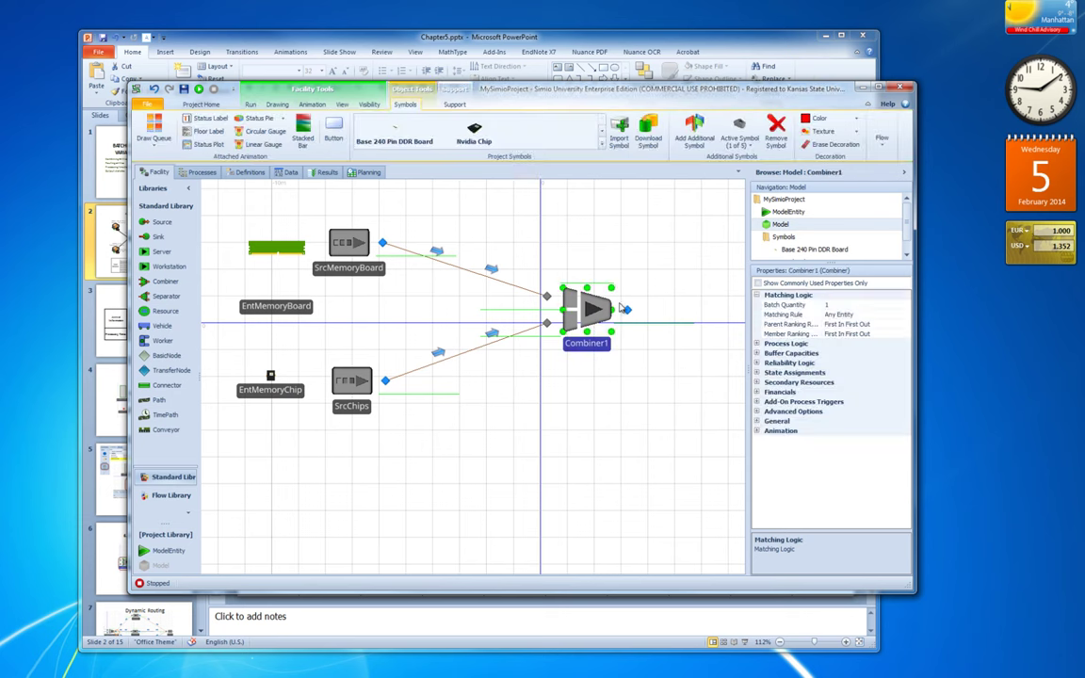
{"action": "left_click", "coordinate": [855, 305]}
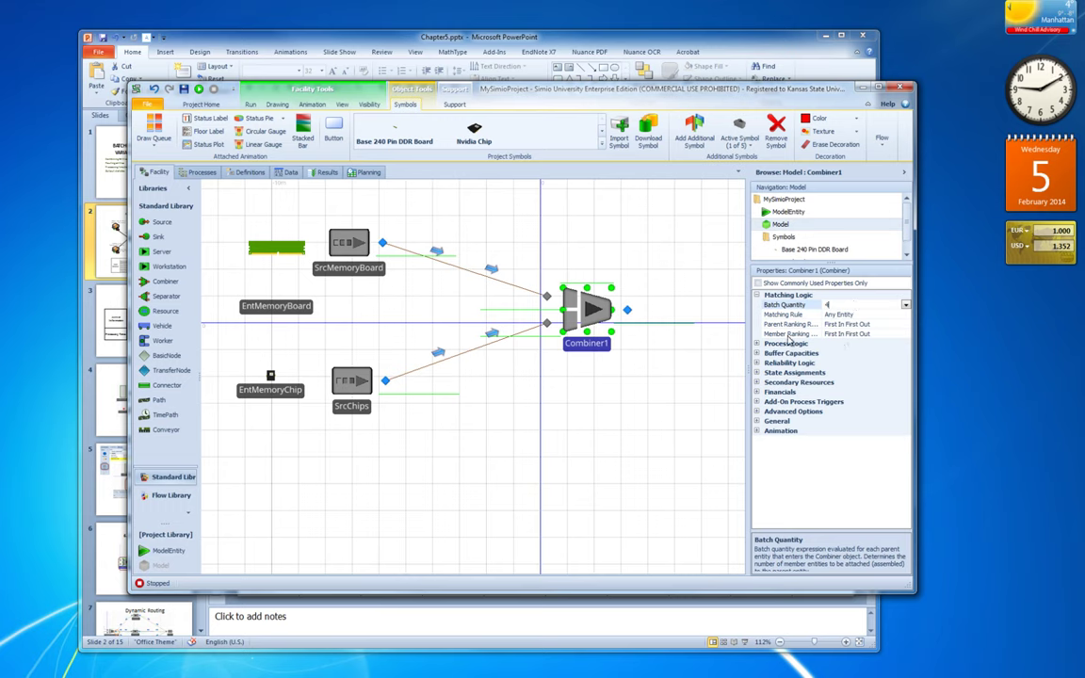
{"action": "left_click", "coordinate": [884, 316]}
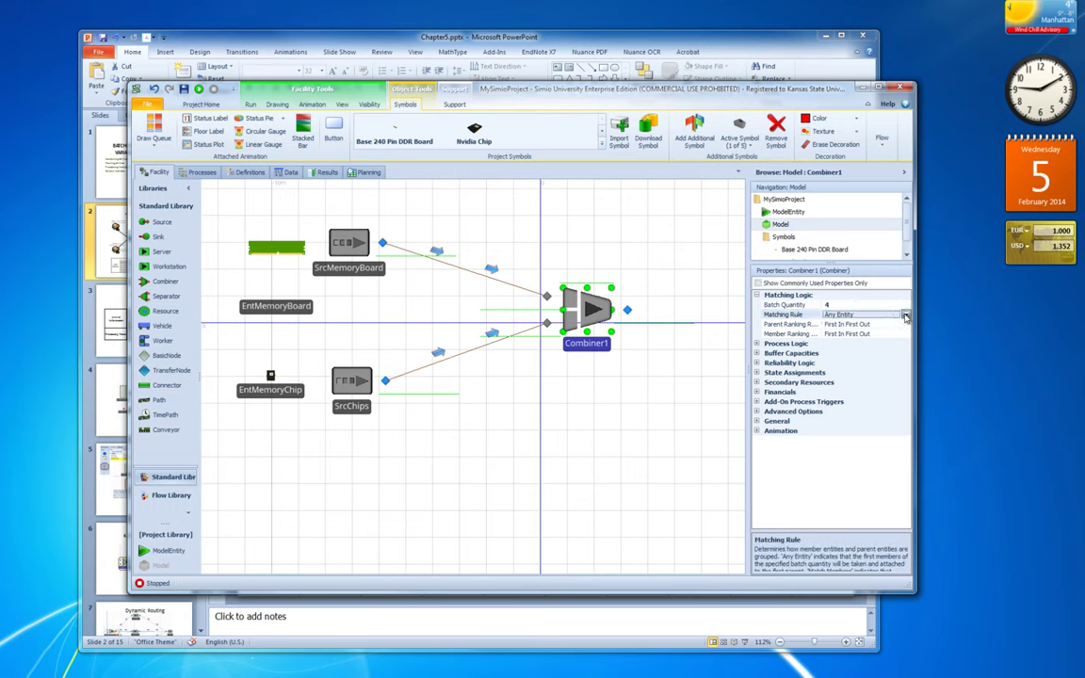
{"action": "left_click", "coordinate": [886, 315]}
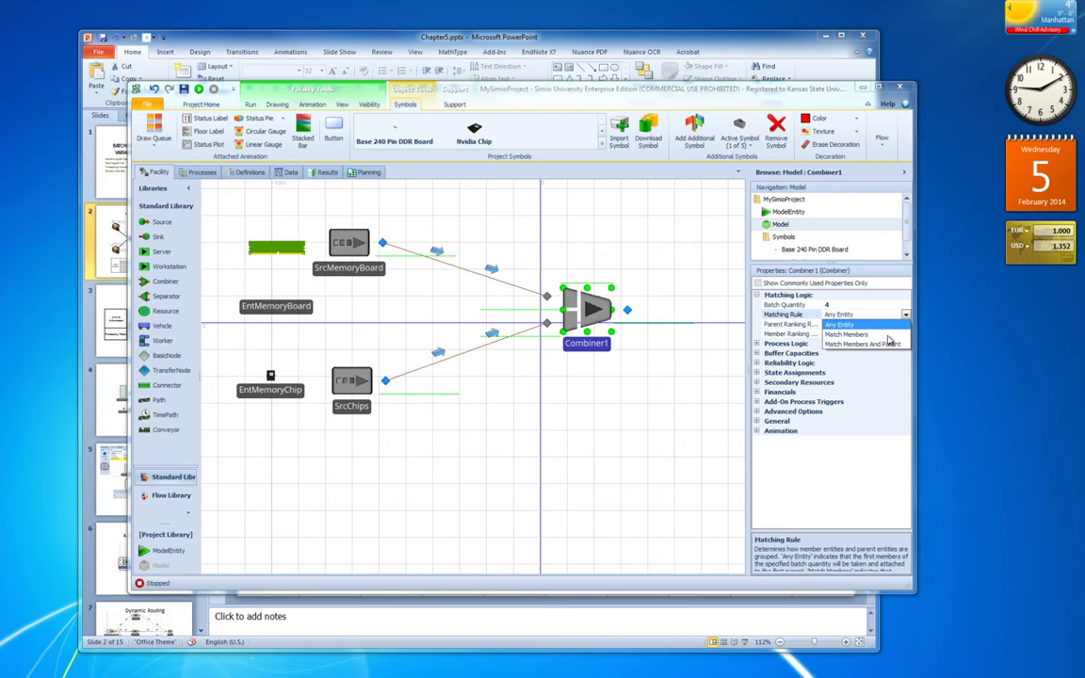
{"action": "left_click", "coordinate": [887, 335]}
Set the member match expression of Combiner1 to ModelEntity.ChipType.
{"action": "left_click", "coordinate": [905, 325]}
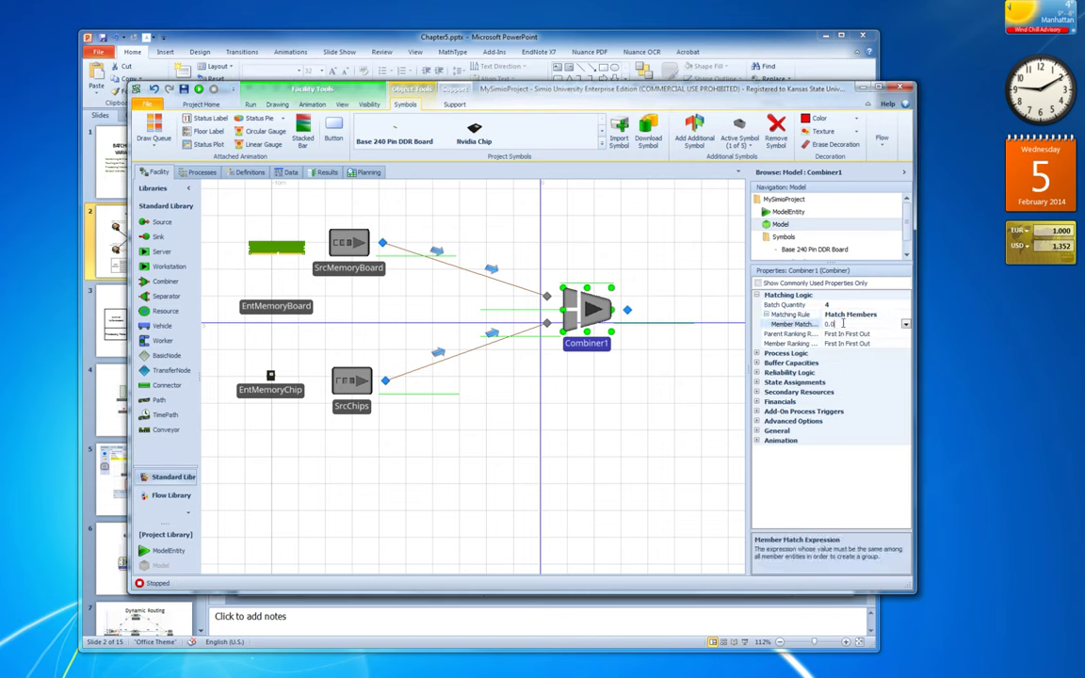
{"action": "left_click", "coordinate": [906, 326]}
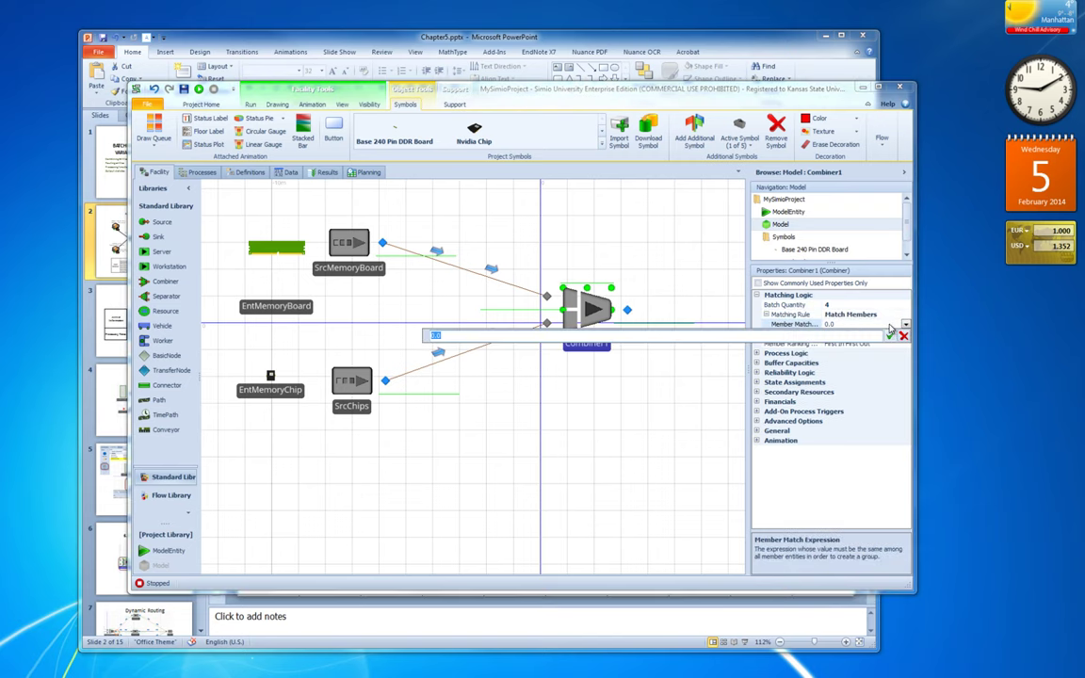
{"action": "type", "text": "Mo"}
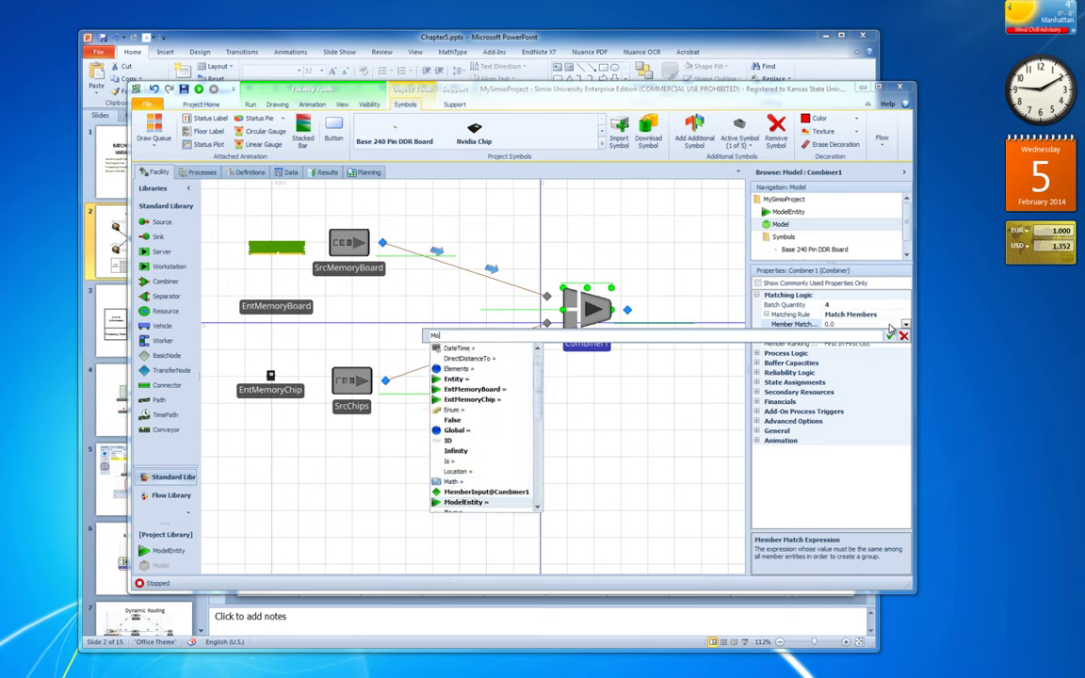
{"action": "type", "text": "delEntity."}
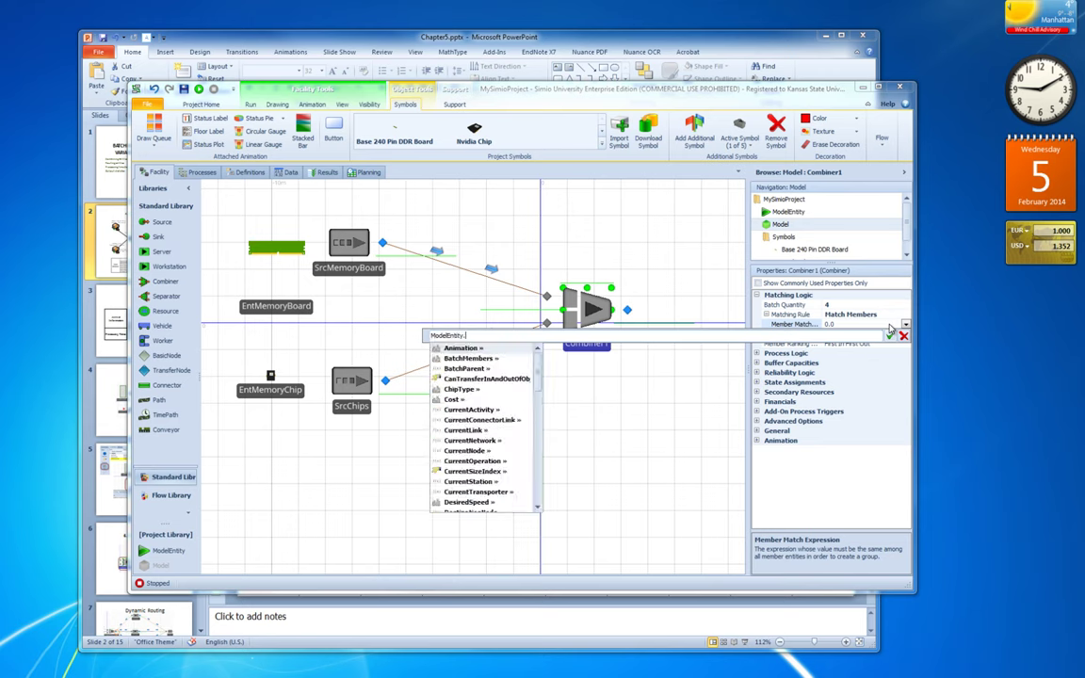
{"action": "type", "text": "Ch"}
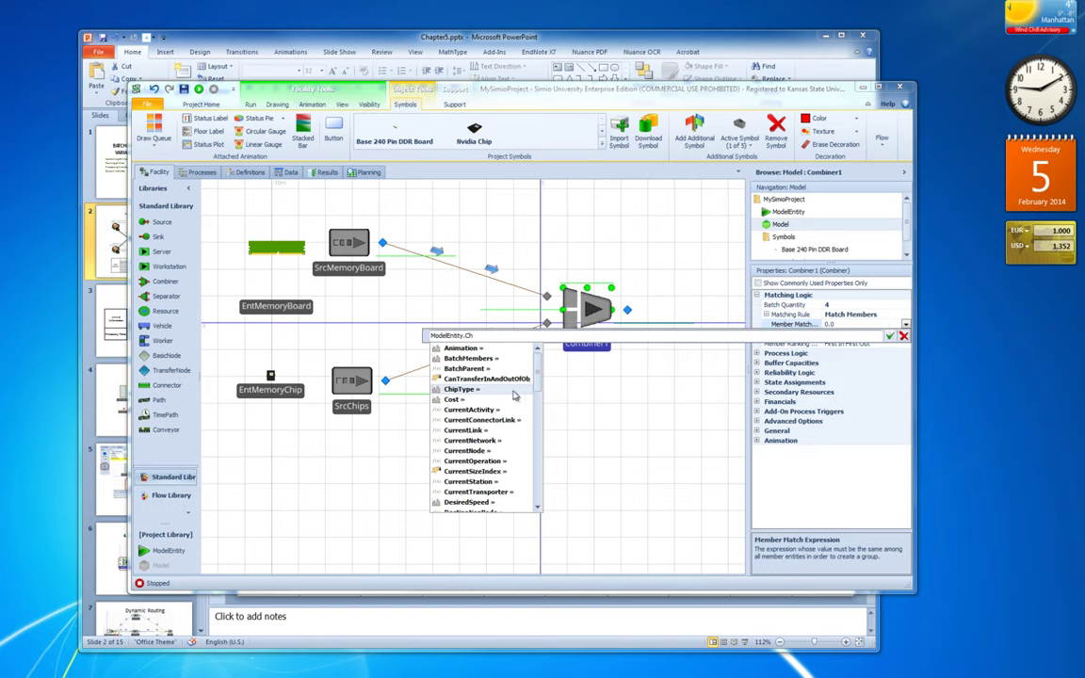
{"action": "key", "text": "Return"}
{"action": "key", "text": "Return"}
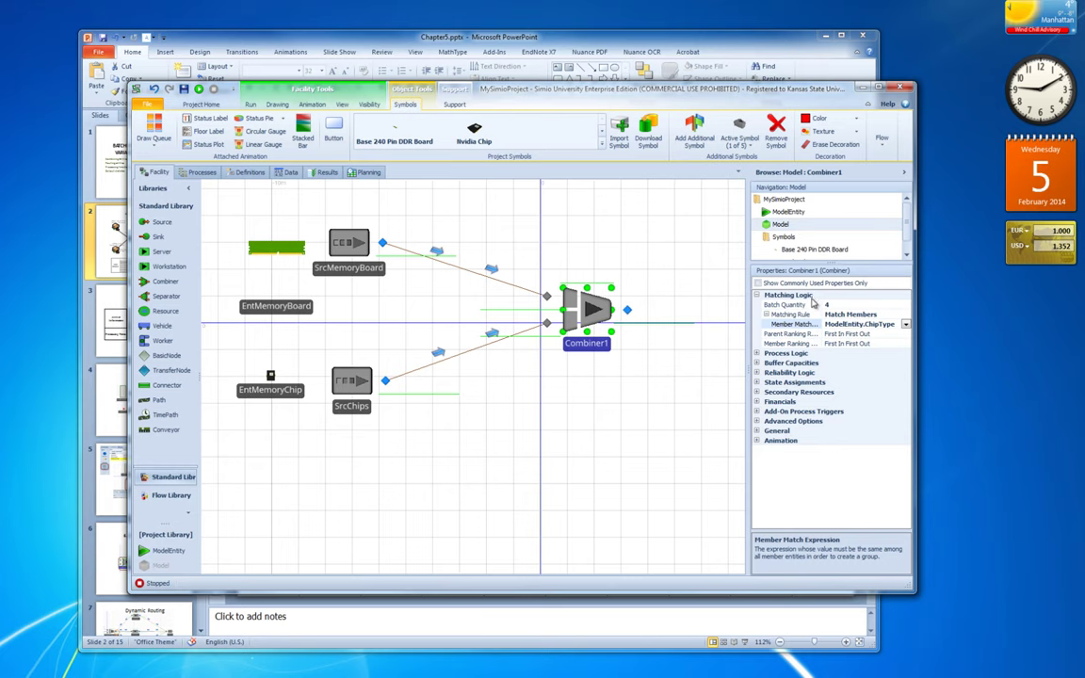
Rename the combiner from Combiner1 to BoradAssembler.
{"action": "double_click", "coordinate": [586, 343]}
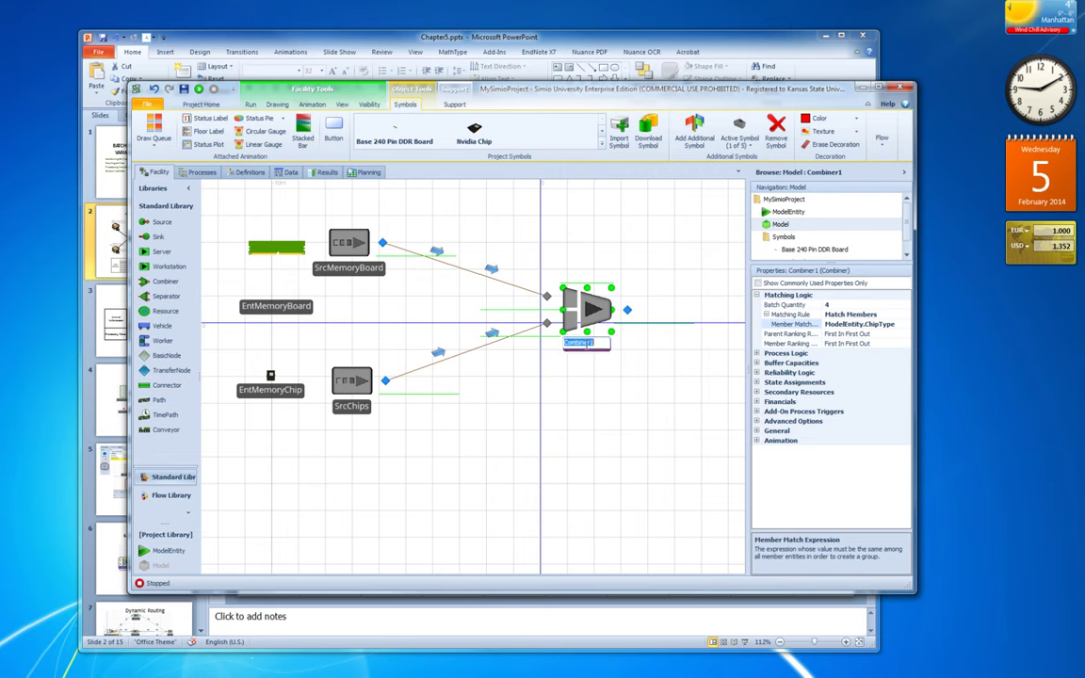
{"action": "type", "text": "BoradAssembler"}
{"action": "key", "text": "Return"}
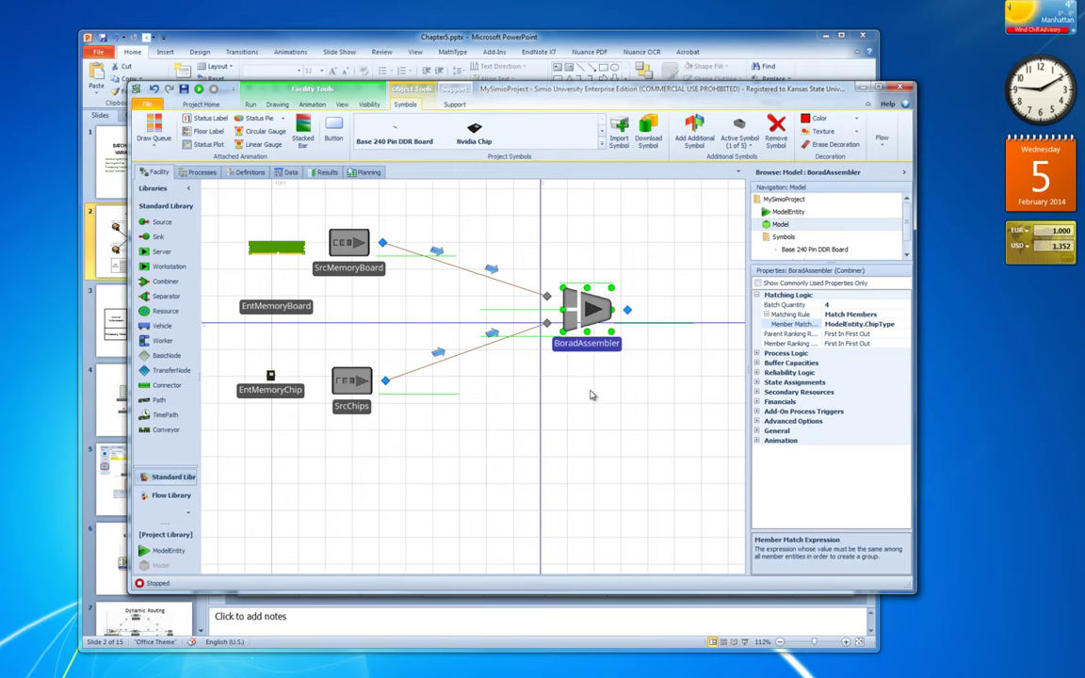
{"action": "left_click_drag", "start_coordinate": [635, 395], "coordinate": [436, 443]}
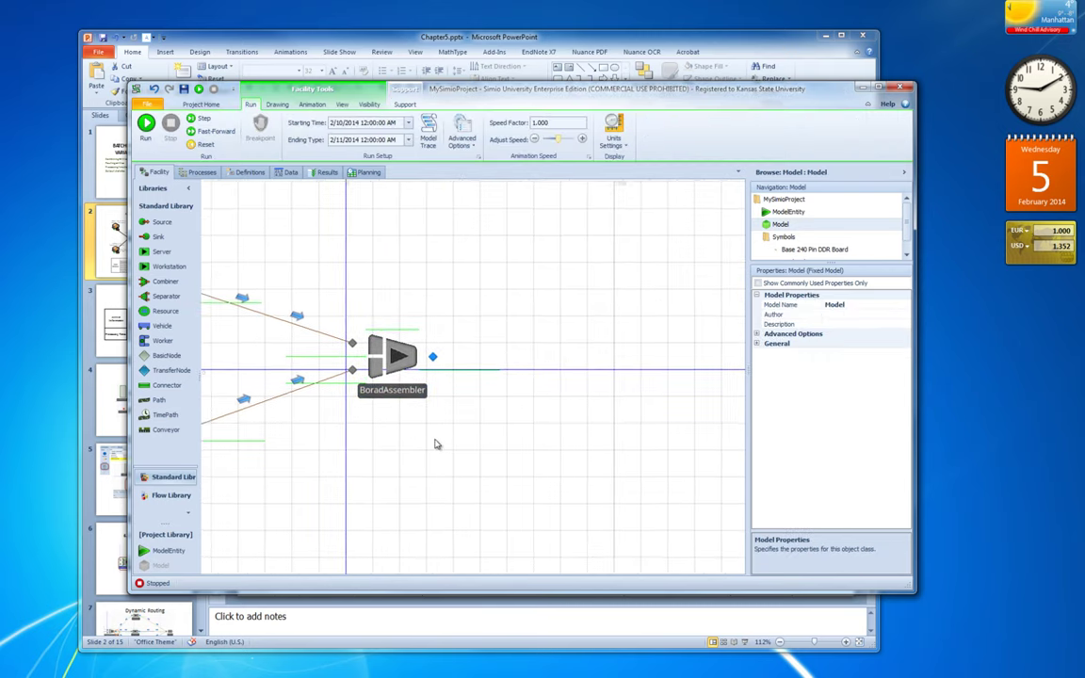
{"action": "scroll", "coordinate": [572, 436], "scroll_direction": "down", "scroll_amount": 2}
{"action": "left_click_drag", "start_coordinate": [571, 446], "coordinate": [545, 429]}
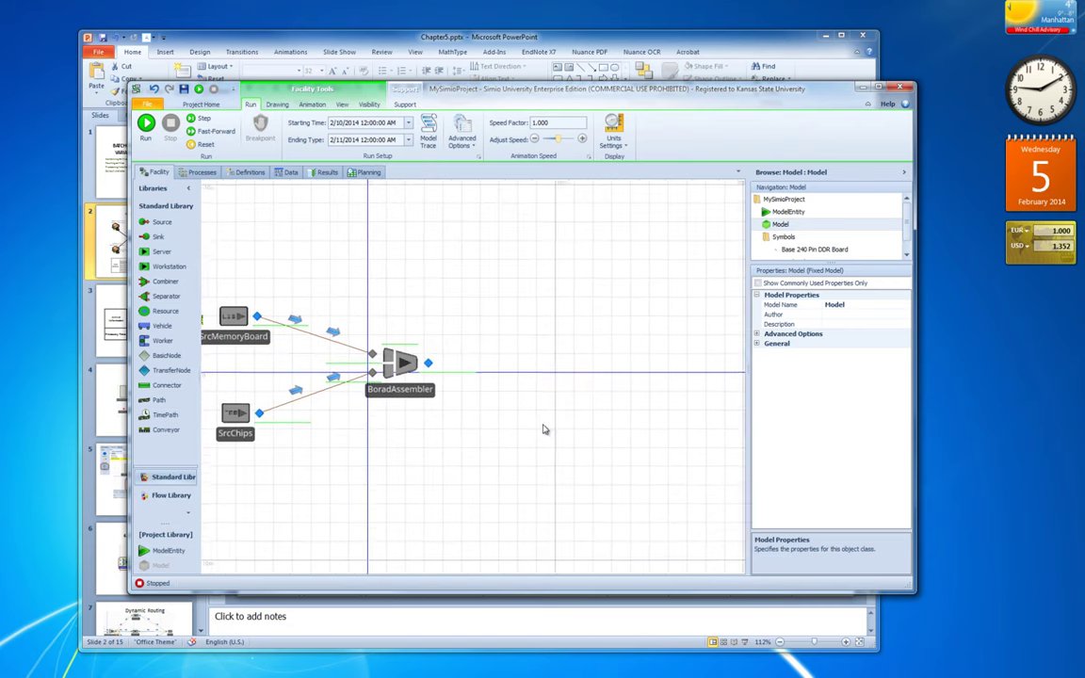